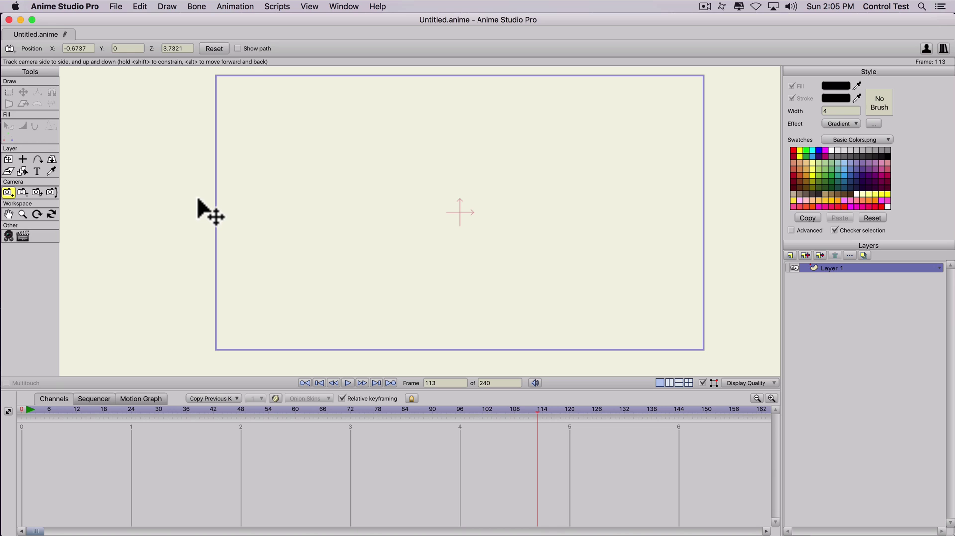
# Import the Cafe background from Scenes > Backgrounds into the empty project.
pyautogui.click(114, 7)
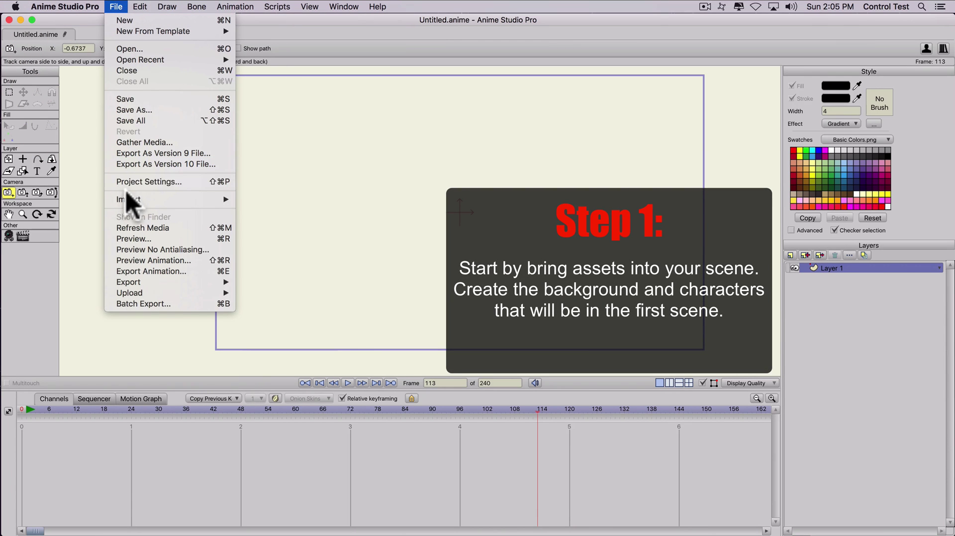
pyautogui.moveTo(126, 194)
pyautogui.moveTo(318, 377)
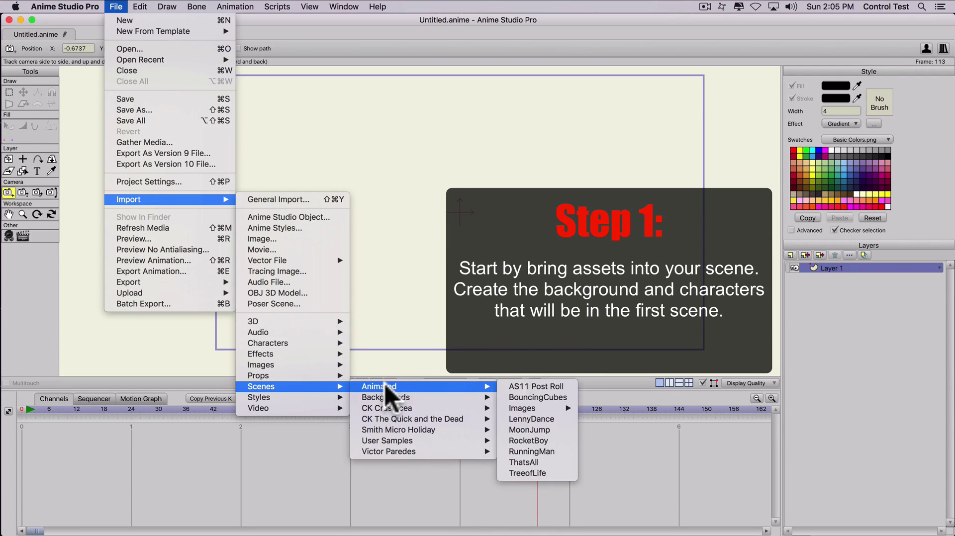
pyautogui.moveTo(449, 400)
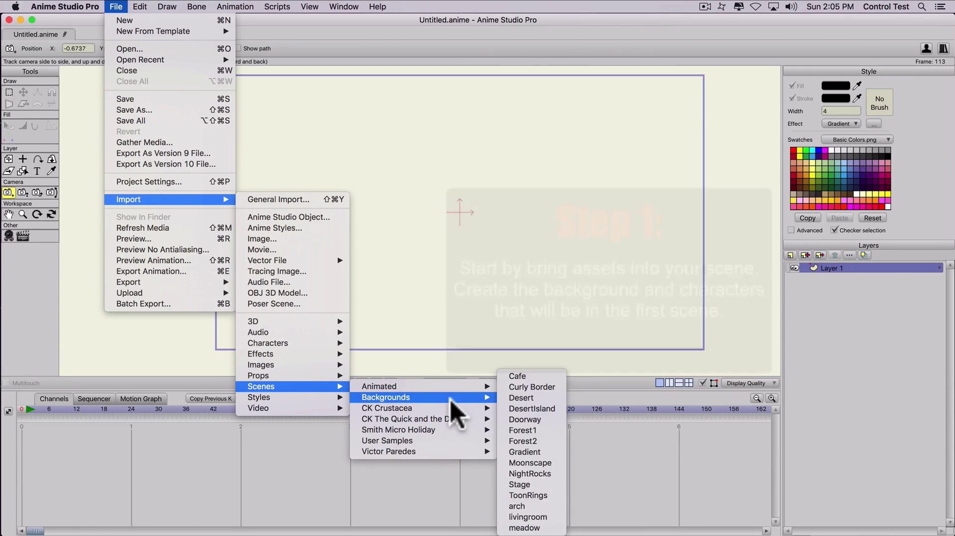
pyautogui.click(517, 378)
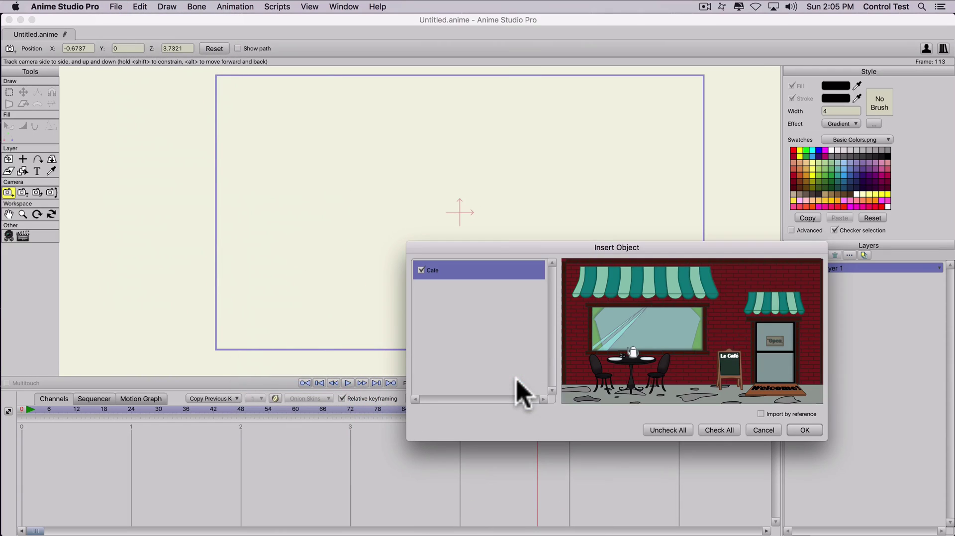
pyautogui.click(804, 430)
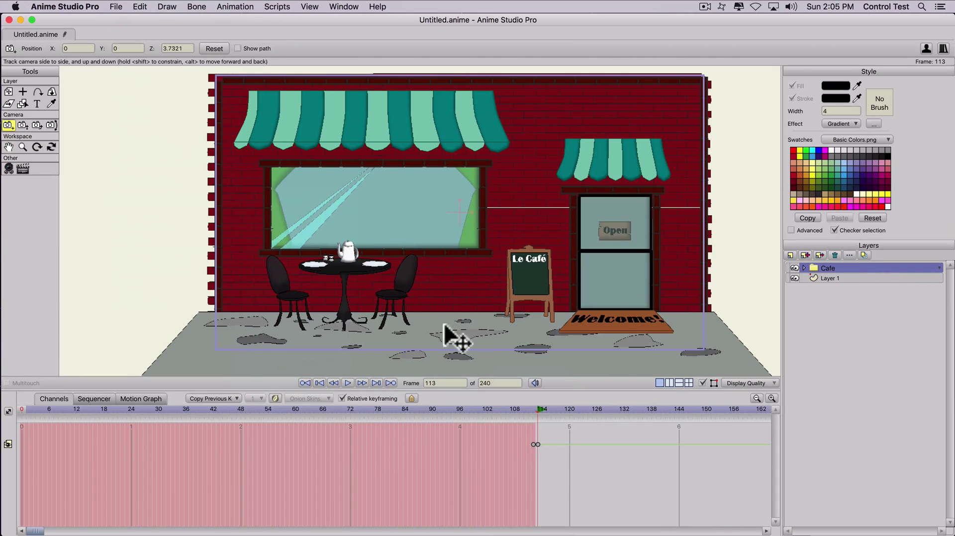
# Delete the Cafe layer's selected keyframes and return to frame 0.
pyautogui.press('BackSpace')
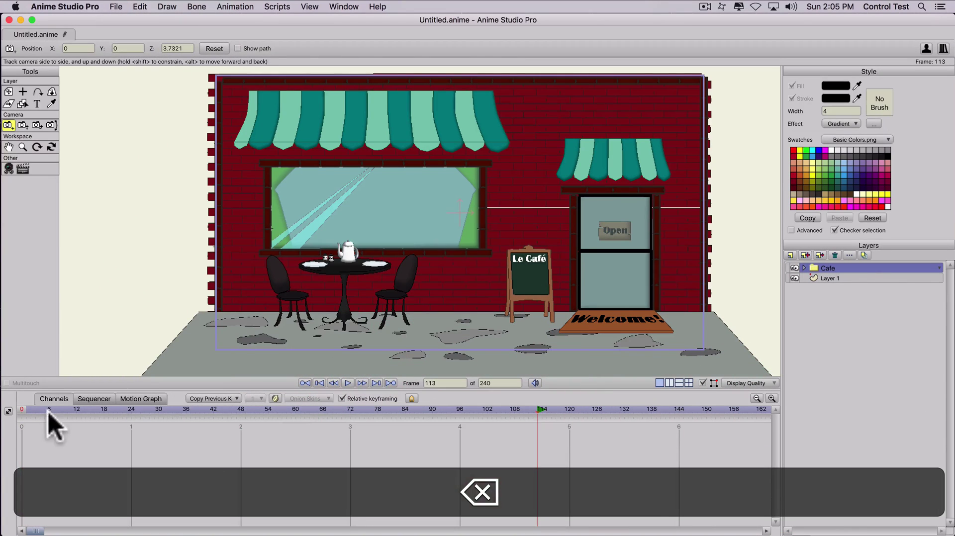
pyautogui.click(21, 409)
pyautogui.scroll(-5, 279, 293)
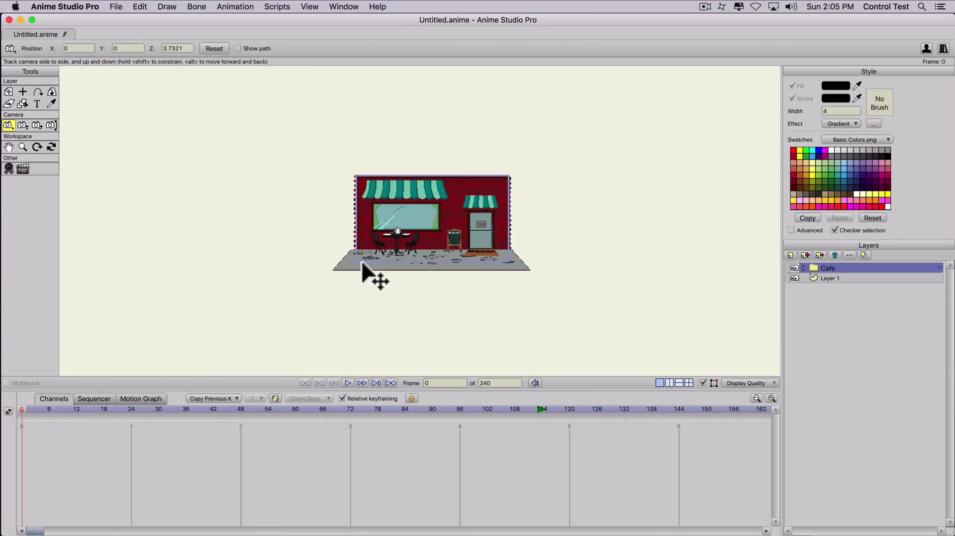
pyautogui.scroll(5, 362, 262)
pyautogui.scroll(-2, 393, 276)
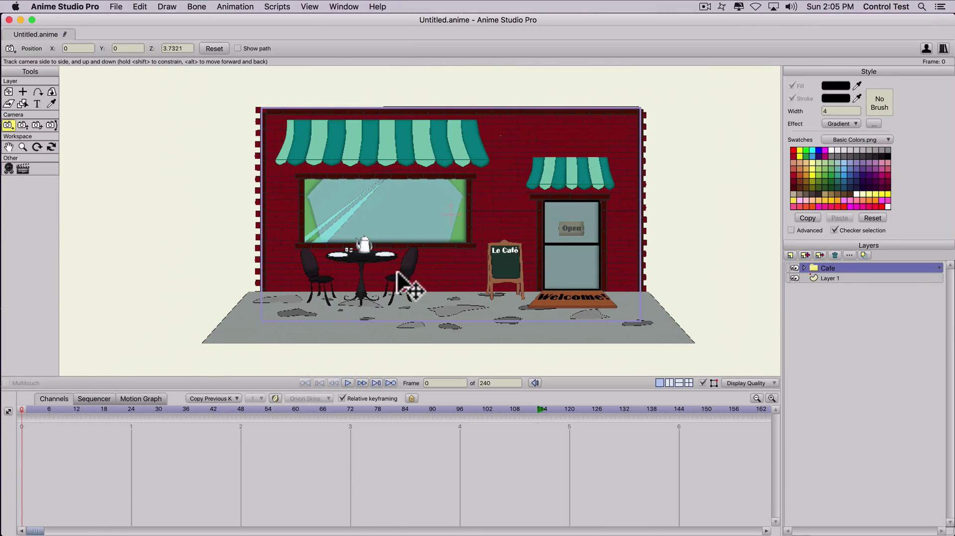
# Import the Bigsby character from Characters > Anime Studio 10.
pyautogui.click(115, 7)
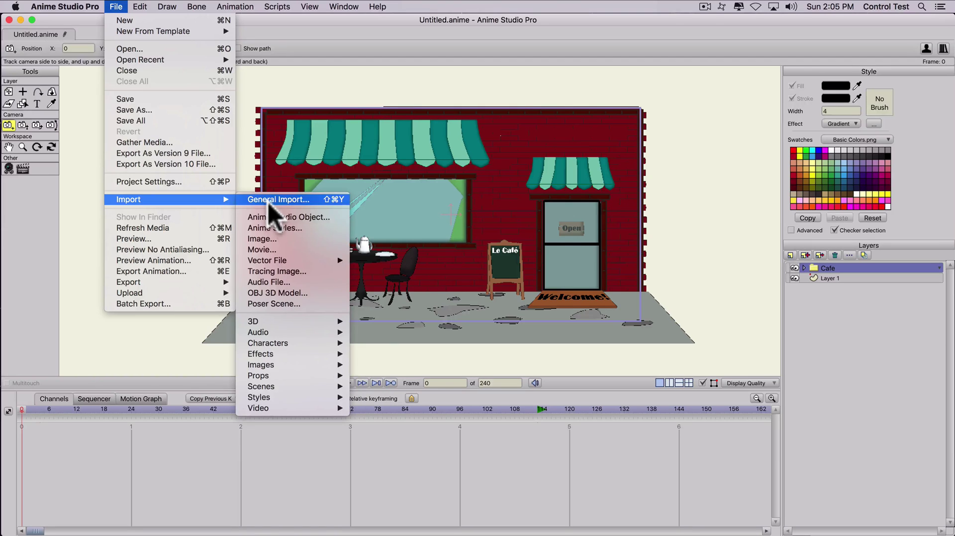
pyautogui.moveTo(269, 343)
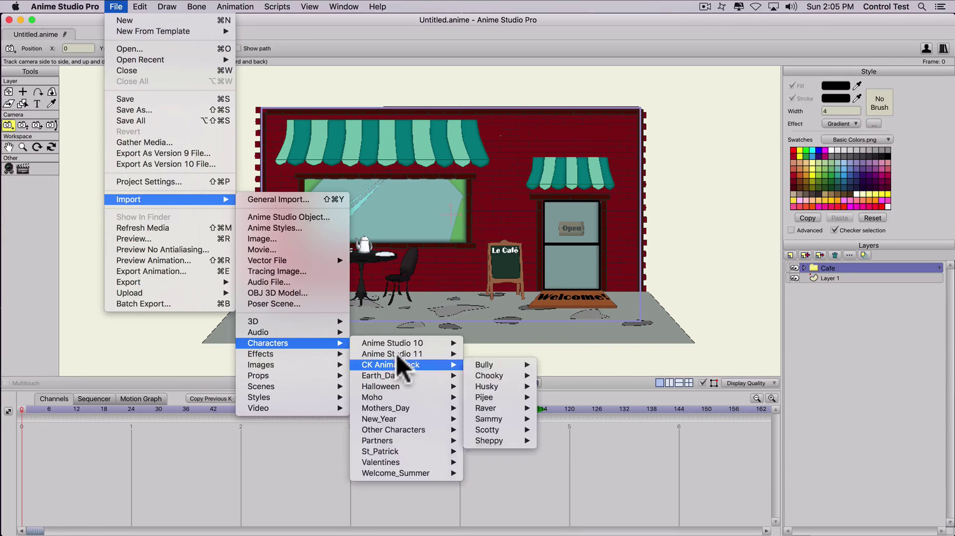
pyautogui.moveTo(395, 343)
pyautogui.click(486, 342)
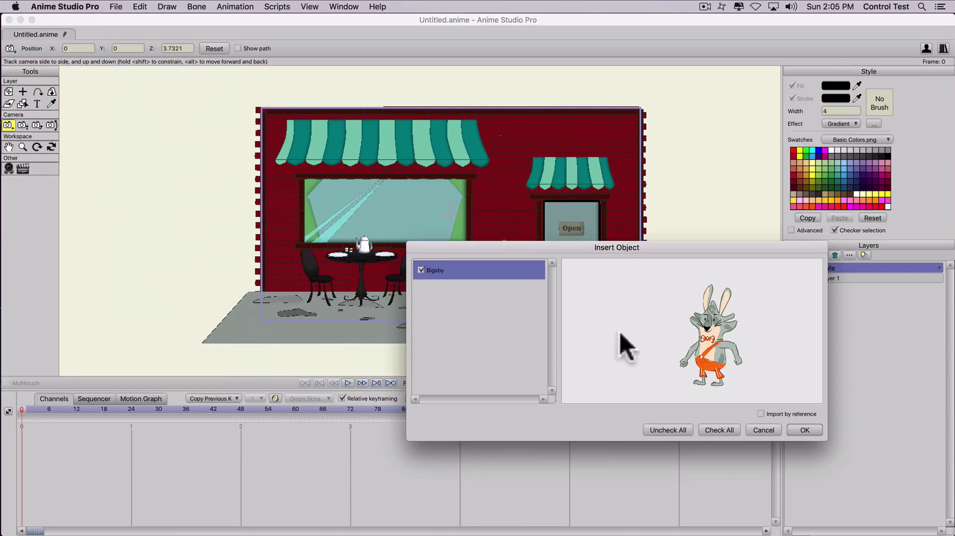
pyautogui.click(804, 431)
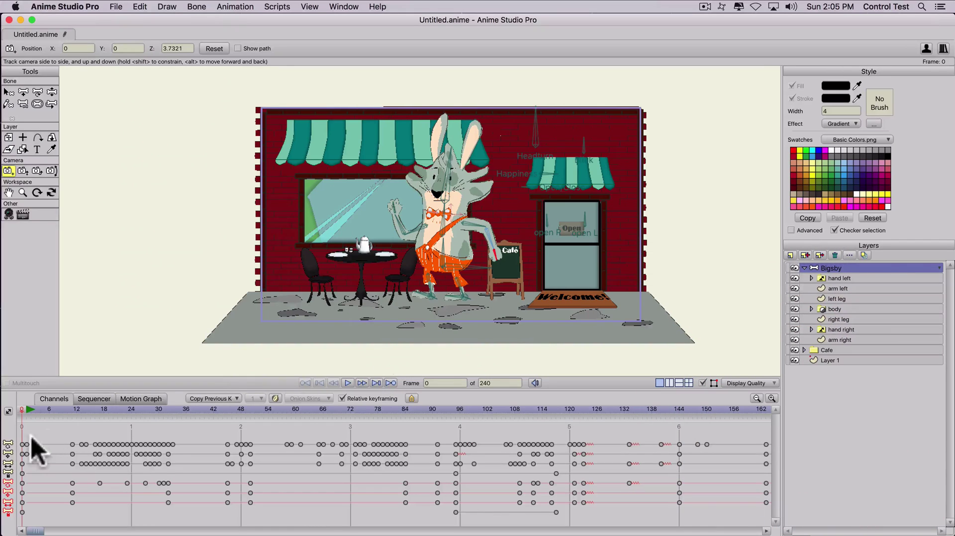
pyautogui.moveTo(17, 411)
pyautogui.mouseDown()
pyautogui.moveTo(308, 419)
pyautogui.moveTo(20, 410)
pyautogui.mouseUp()
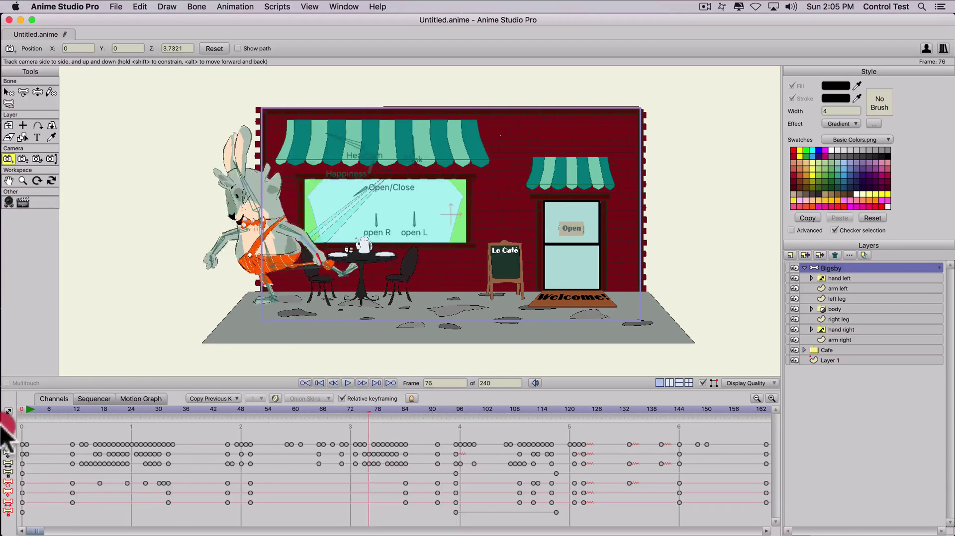
# Clear all animation from Bigsby's layer and its sub-layers.
pyautogui.click(235, 6)
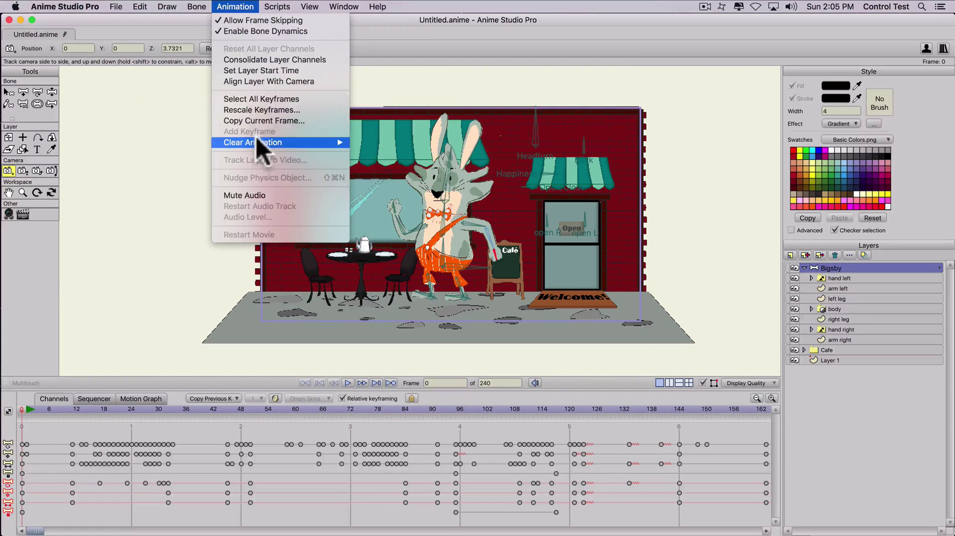
pyautogui.moveTo(255, 141)
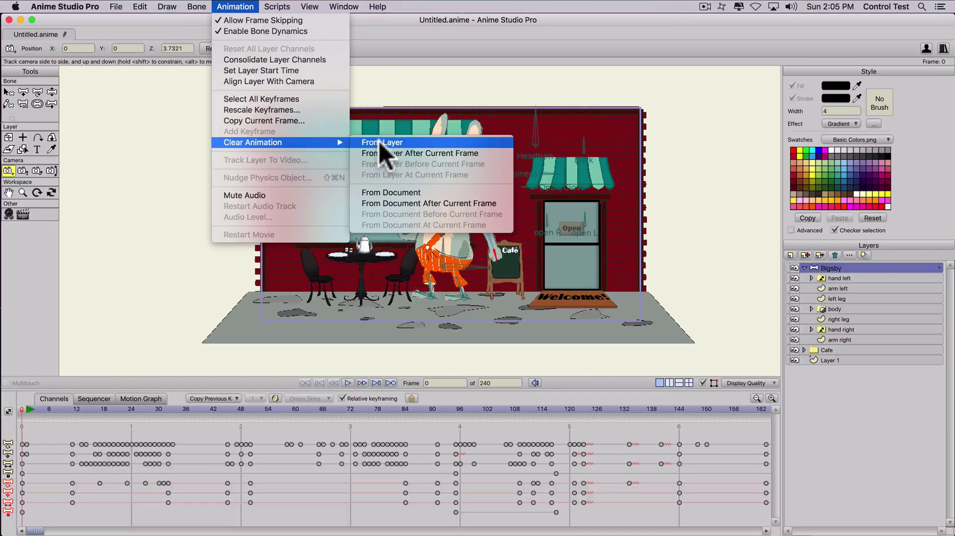
pyautogui.click(378, 142)
pyautogui.click(585, 223)
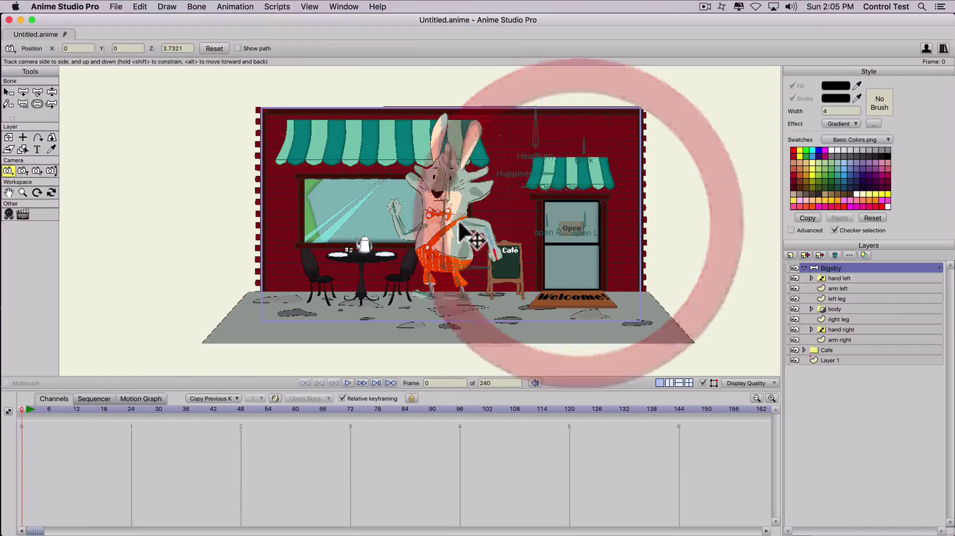
# Scale Bigsby down to 0.2954 and place him beside the Le Café sign.
pyautogui.click(8, 137)
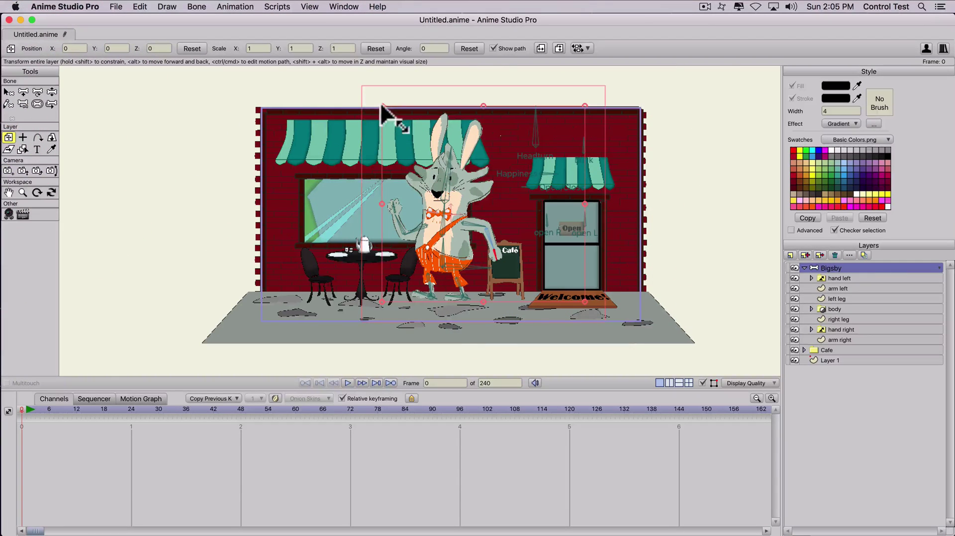
pyautogui.moveTo(383, 106); pyautogui.dragTo(527, 279)
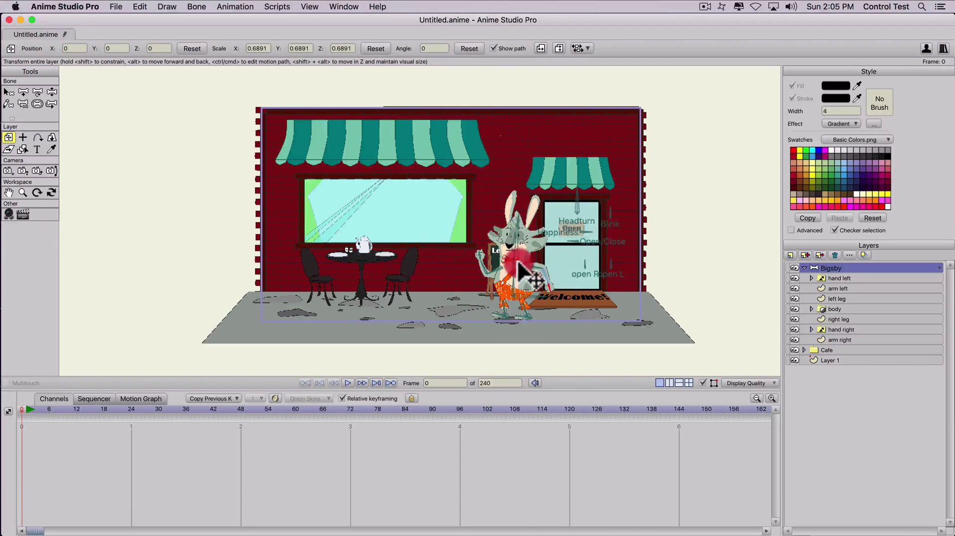
pyautogui.moveTo(479, 202); pyautogui.dragTo(528, 293)
pyautogui.press('super+z')
pyautogui.moveTo(504, 264); pyautogui.dragTo(494, 281)
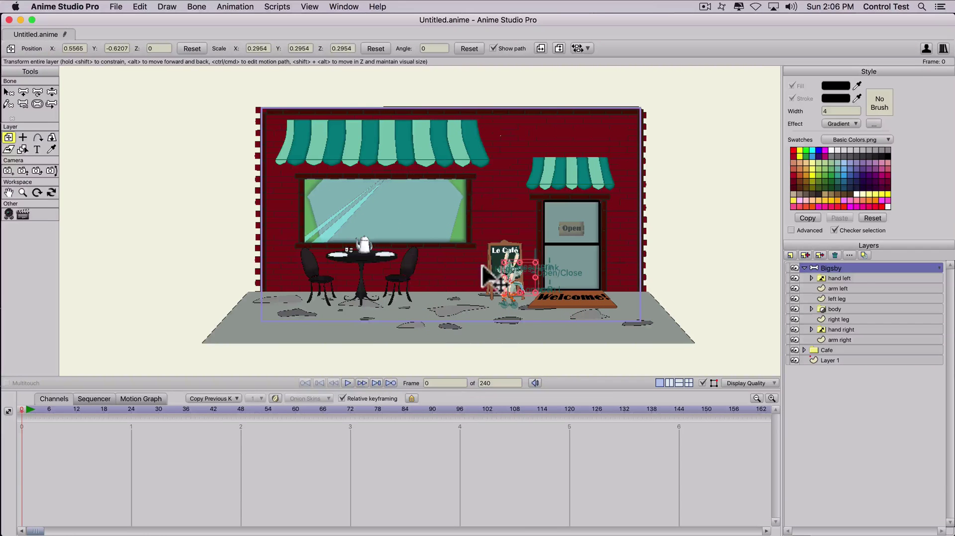
# Collapse Bigsby's sub-layers and import the Render robot character.
pyautogui.click(804, 268)
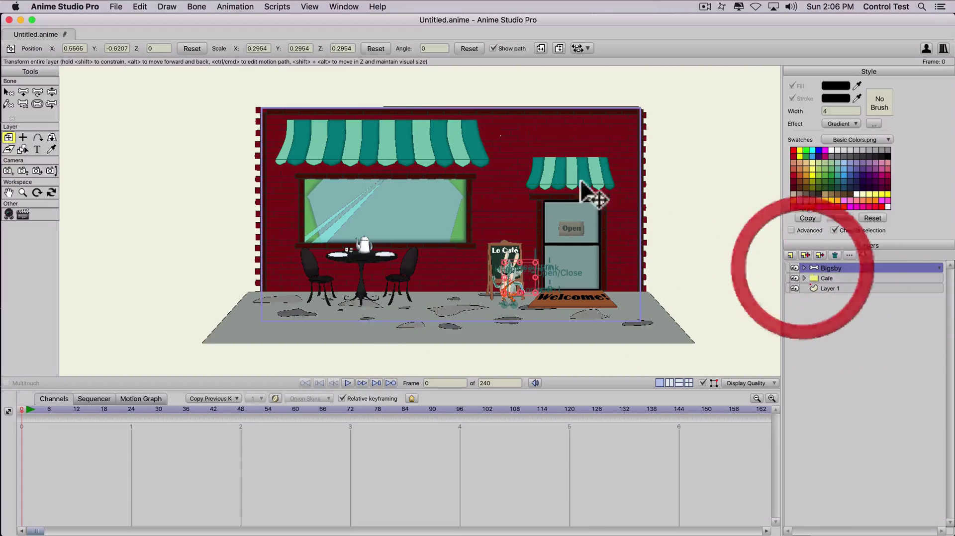
pyautogui.click(115, 7)
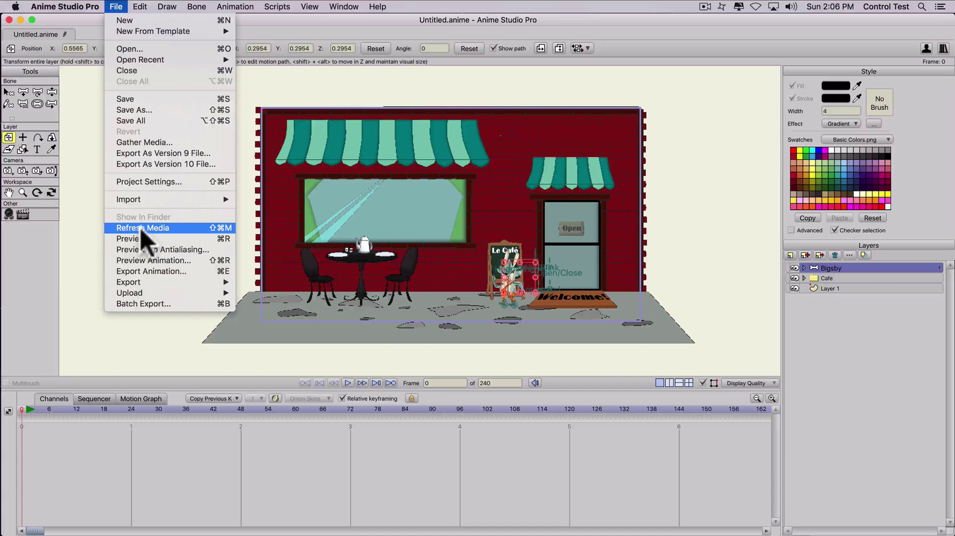
pyautogui.moveTo(141, 199)
pyautogui.moveTo(281, 343)
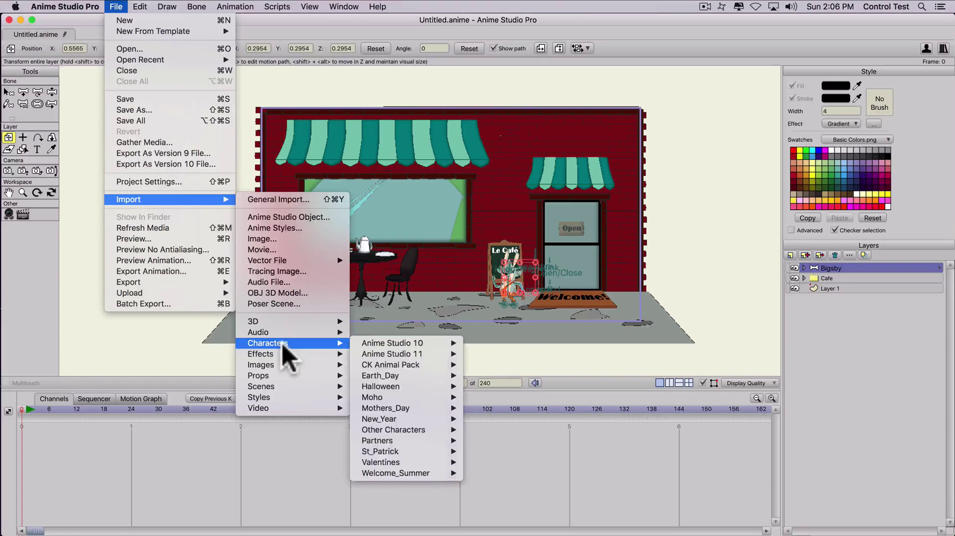
pyautogui.moveTo(376, 342)
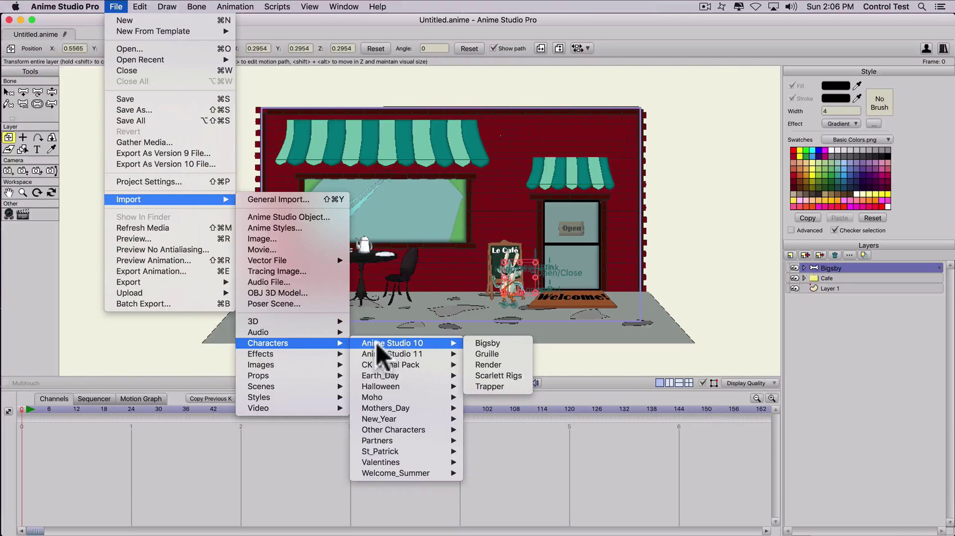
pyautogui.click(490, 365)
pyautogui.click(805, 430)
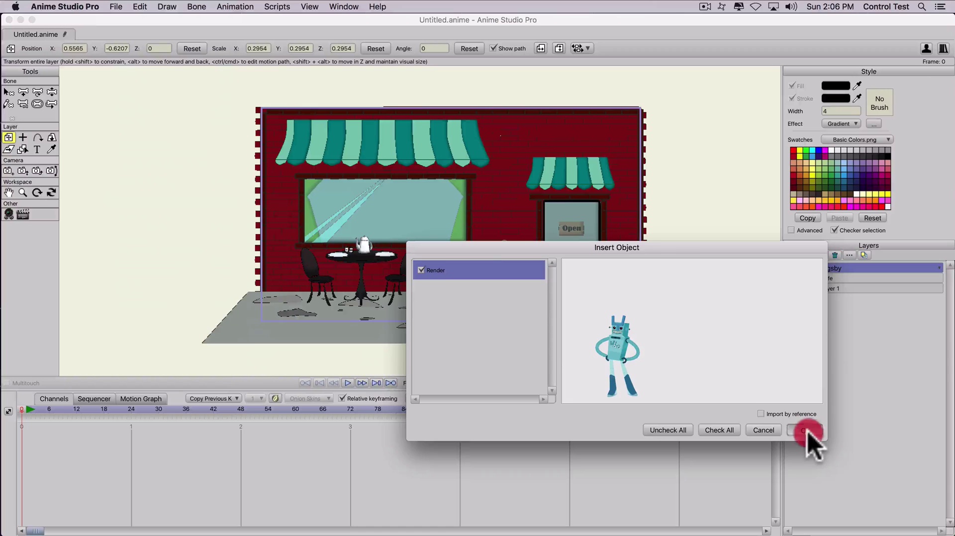
# Clear the robot's animation, then shrink it to 0.5641 and stand it mid-café.
pyautogui.click(235, 7)
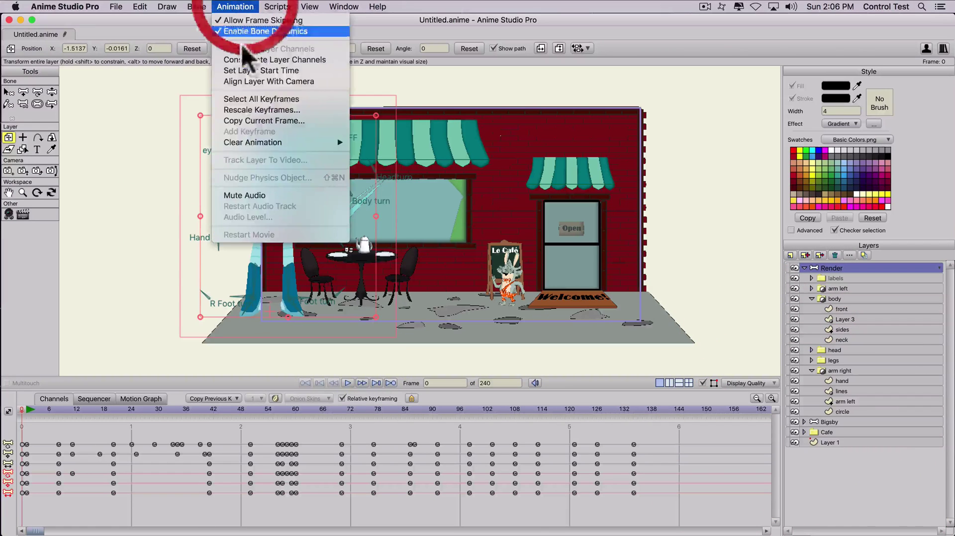
pyautogui.moveTo(248, 142)
pyautogui.click(392, 143)
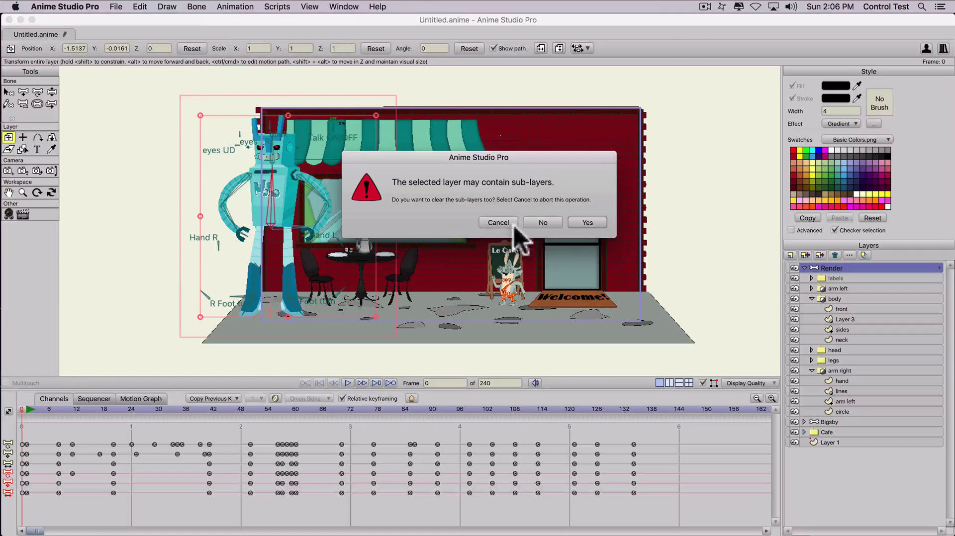
pyautogui.click(587, 223)
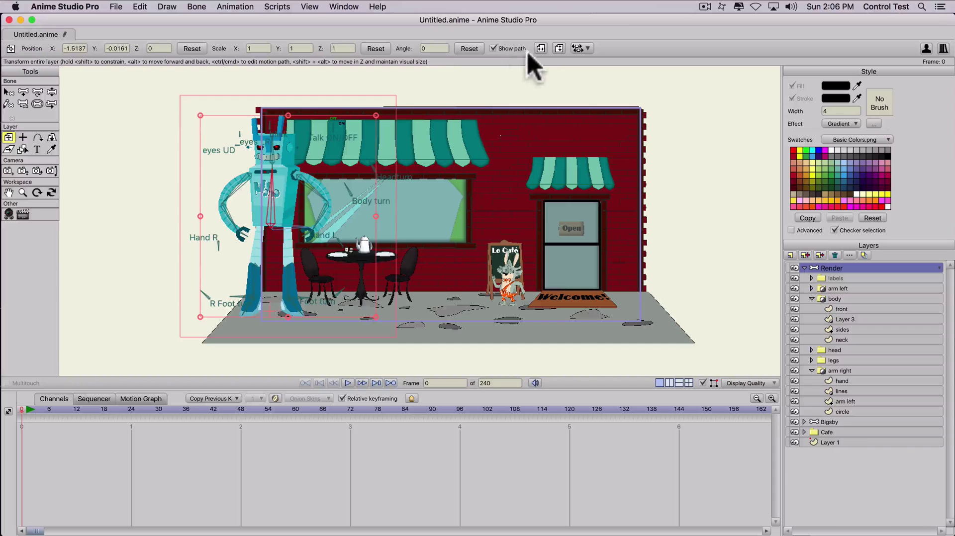
pyautogui.click(542, 49)
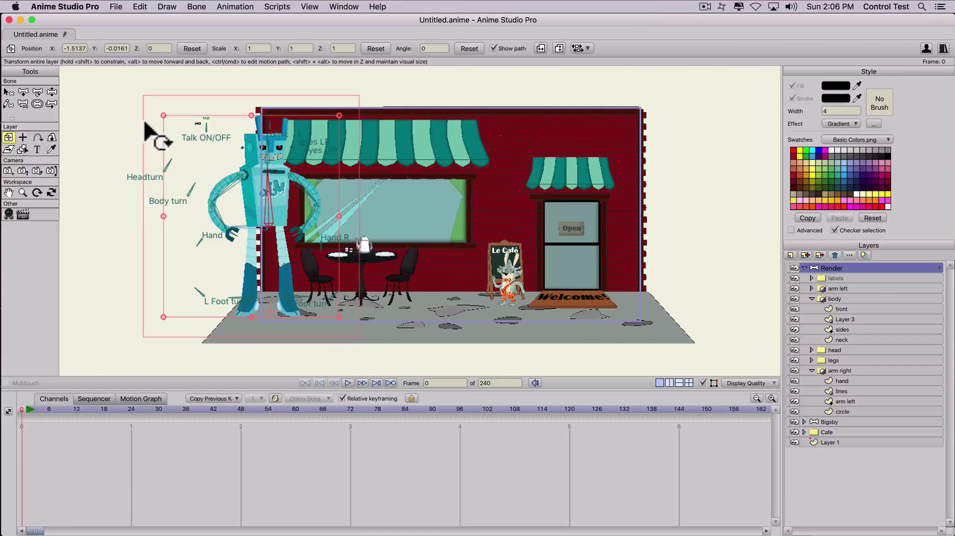
pyautogui.moveTo(164, 121); pyautogui.dragTo(431, 237)
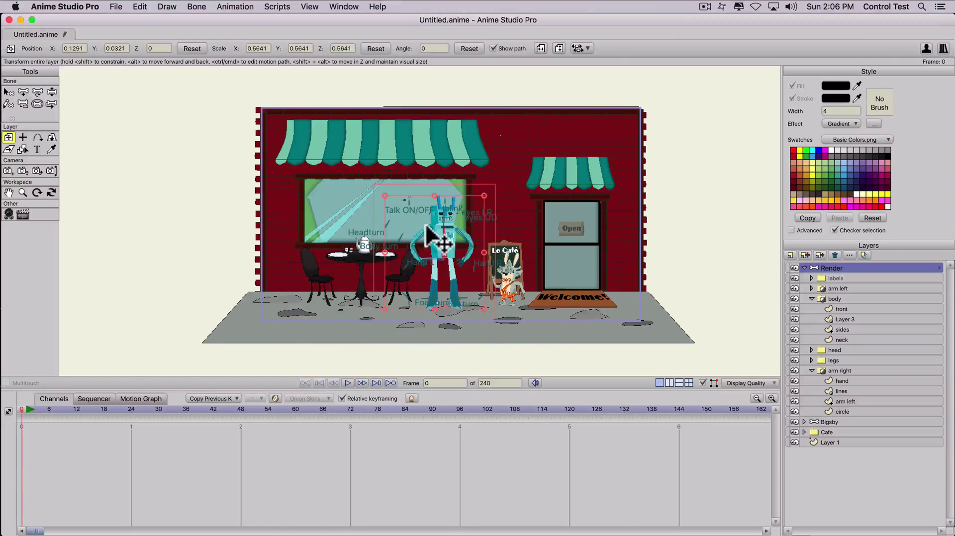
pyautogui.click(804, 267)
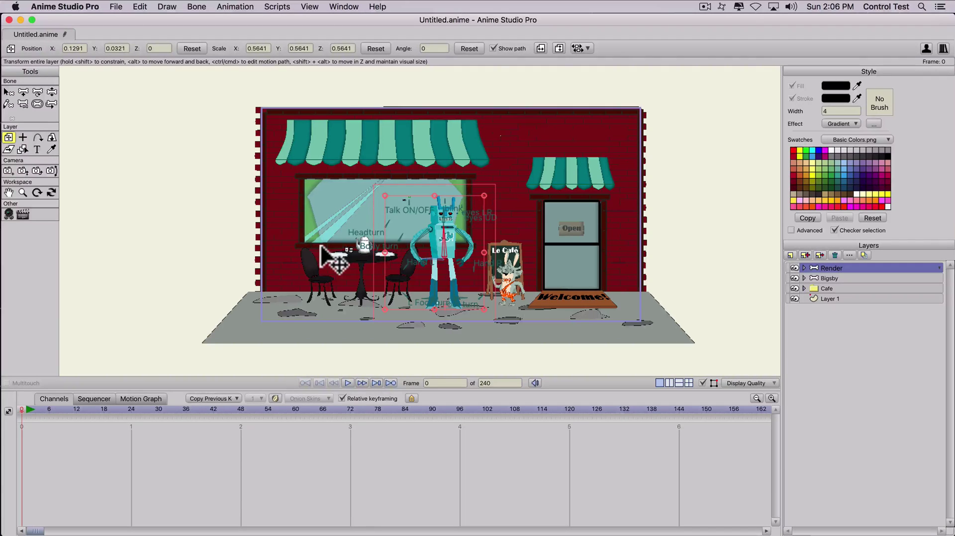
# Create a new group layer named 'Scene 1'.
pyautogui.click(790, 254)
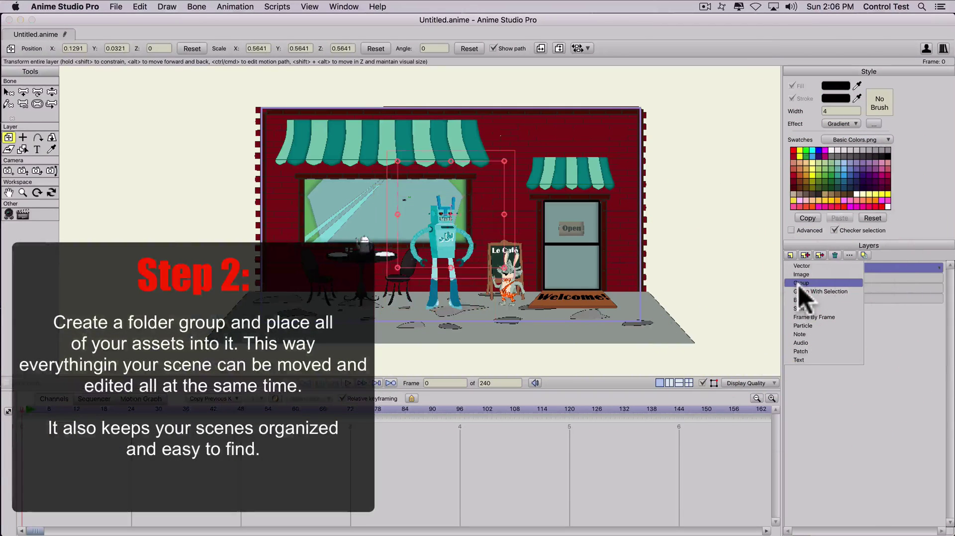
pyautogui.click(798, 285)
pyautogui.write('Scene 1')
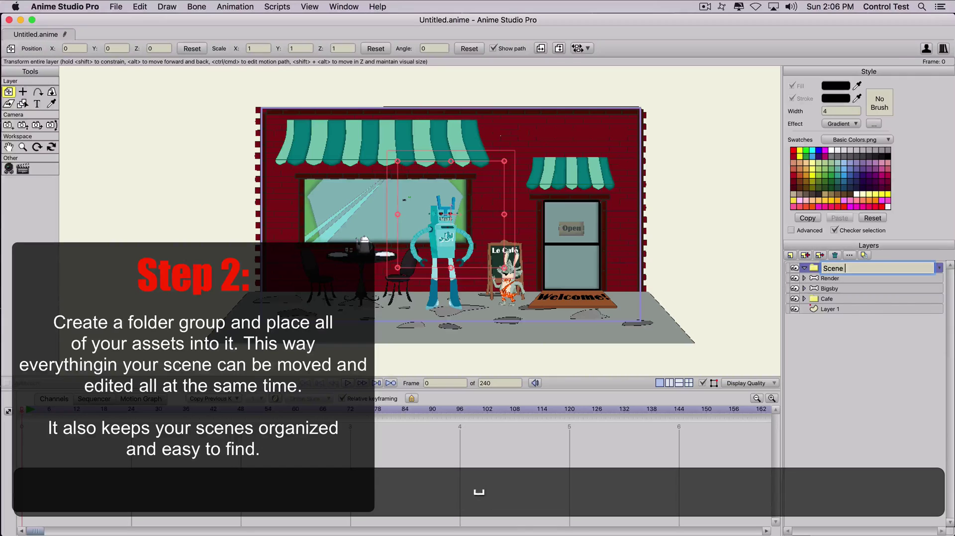
pyautogui.press('Return')
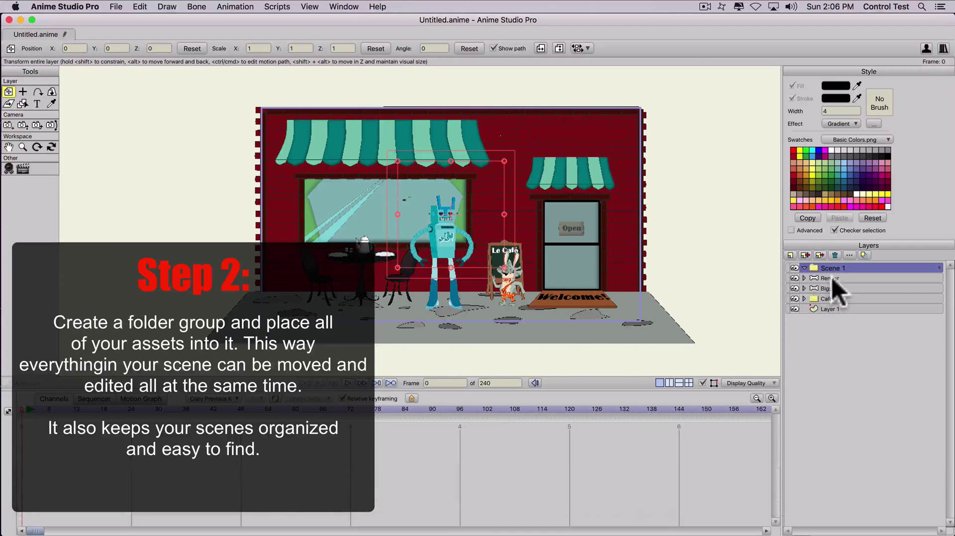
# Move the Render, Bigsby and Cafe layers into the Scene 1 folder.
pyautogui.click(832, 278)
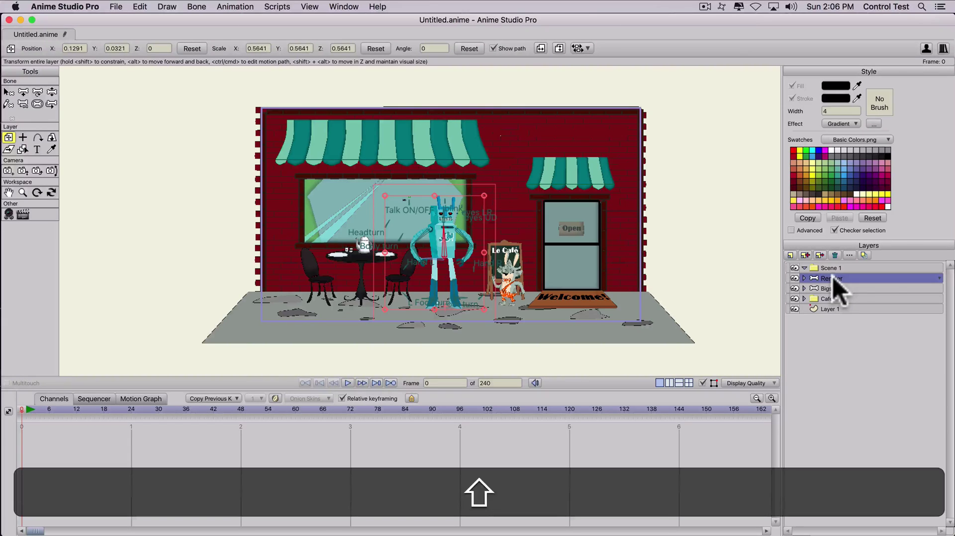
pyautogui.keyDown('shift'); pyautogui.click(831, 299); pyautogui.keyUp('shift')
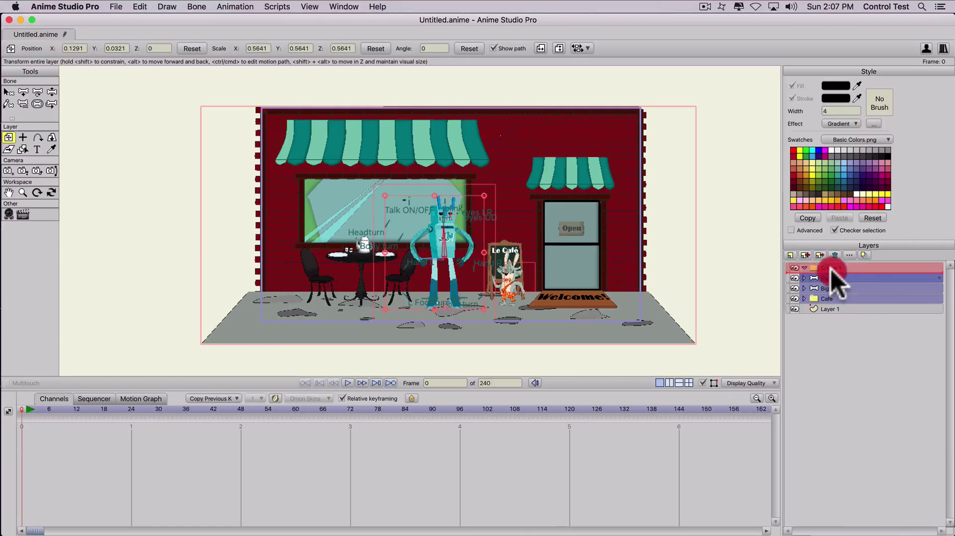
pyautogui.moveTo(830, 271); pyautogui.dragTo(810, 268)
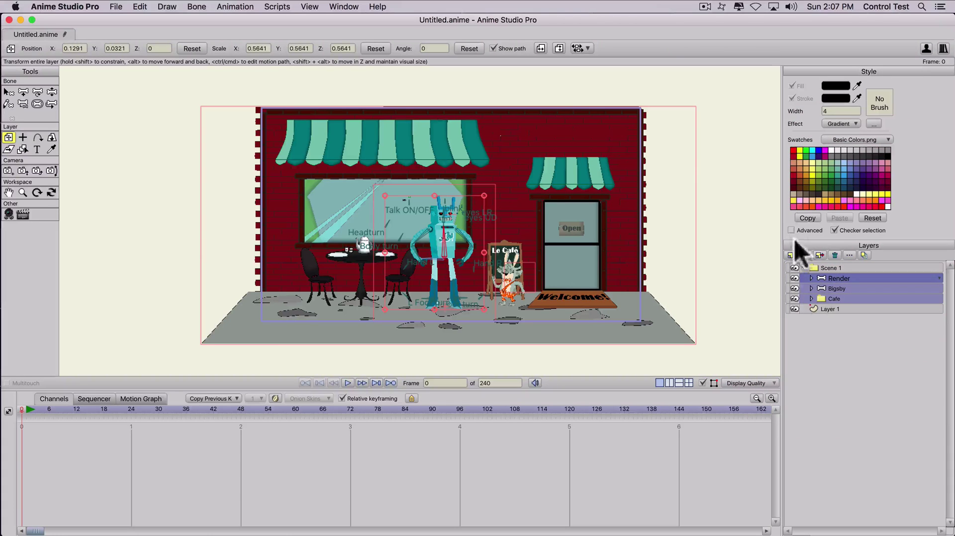
# Collapse Scene 1, toggle its visibility off and back on, and undo a trial move.
pyautogui.click(803, 268)
pyautogui.click(795, 267)
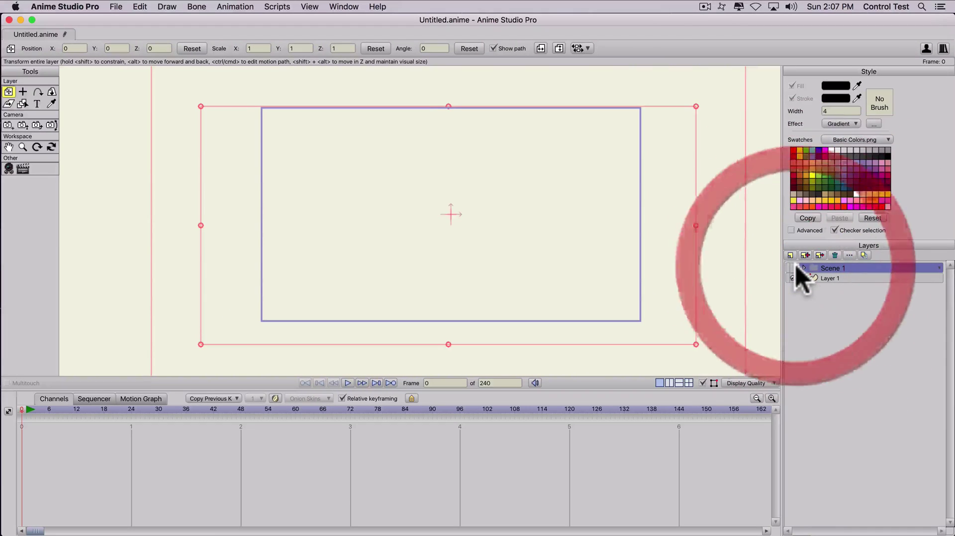
pyautogui.click(796, 267)
pyautogui.click(795, 267)
pyautogui.click(796, 267)
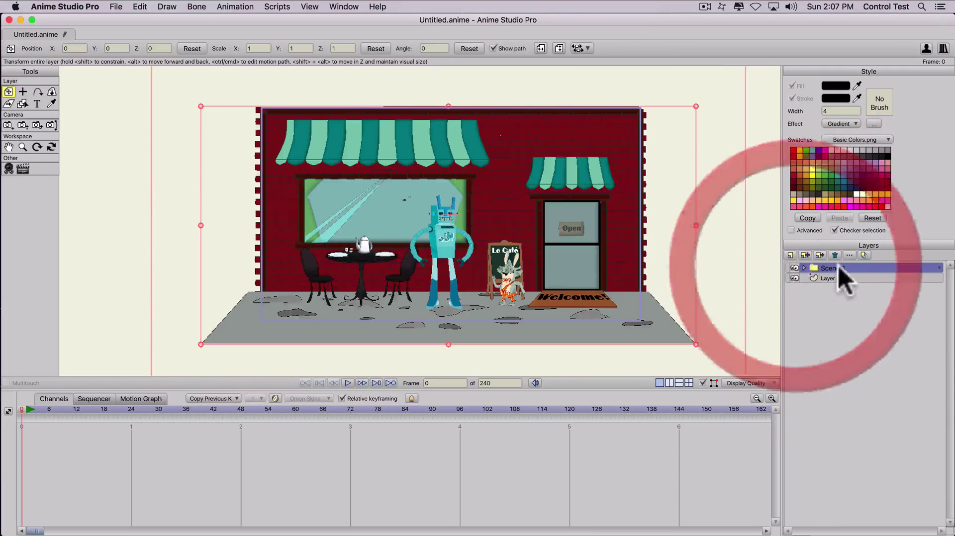
pyautogui.moveTo(380, 196); pyautogui.dragTo(450, 238)
pyautogui.press('super+z')
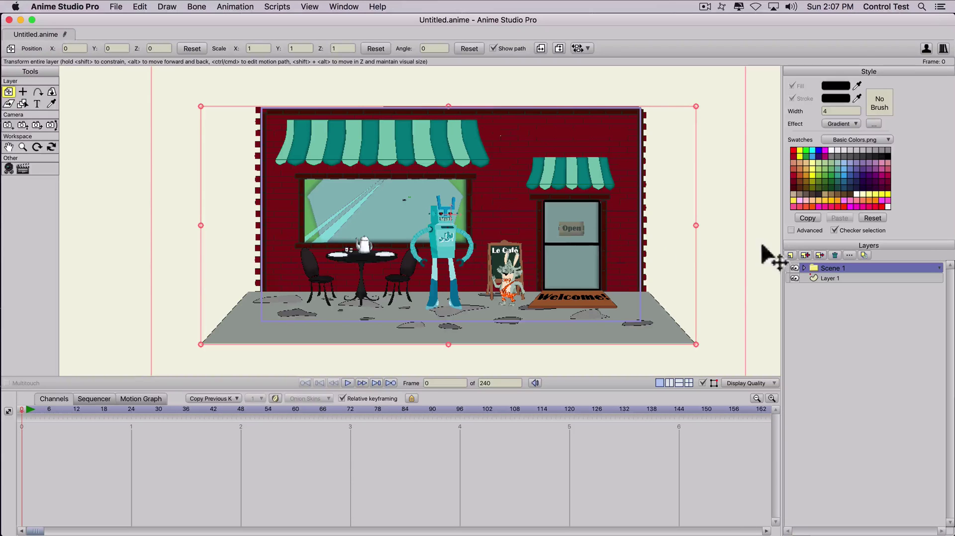
# Create another group layer, initially naming it 'Scene 3'.
pyautogui.click(790, 255)
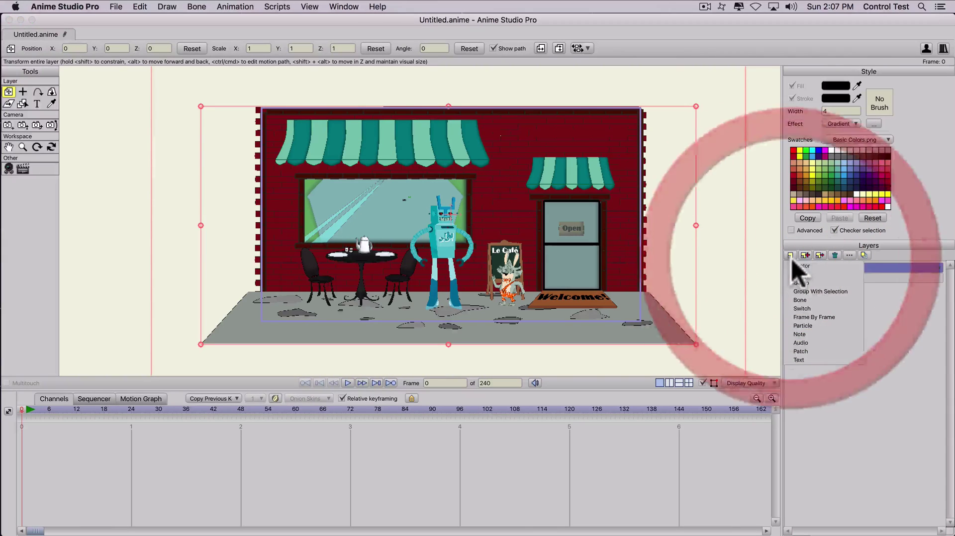
pyautogui.click(795, 276)
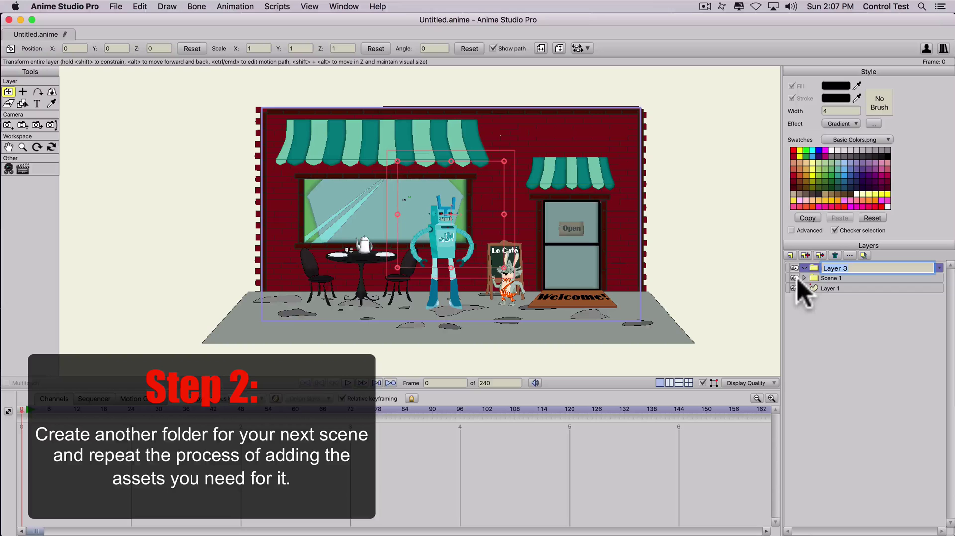
pyautogui.write('SE')
pyautogui.press('BackSpace')
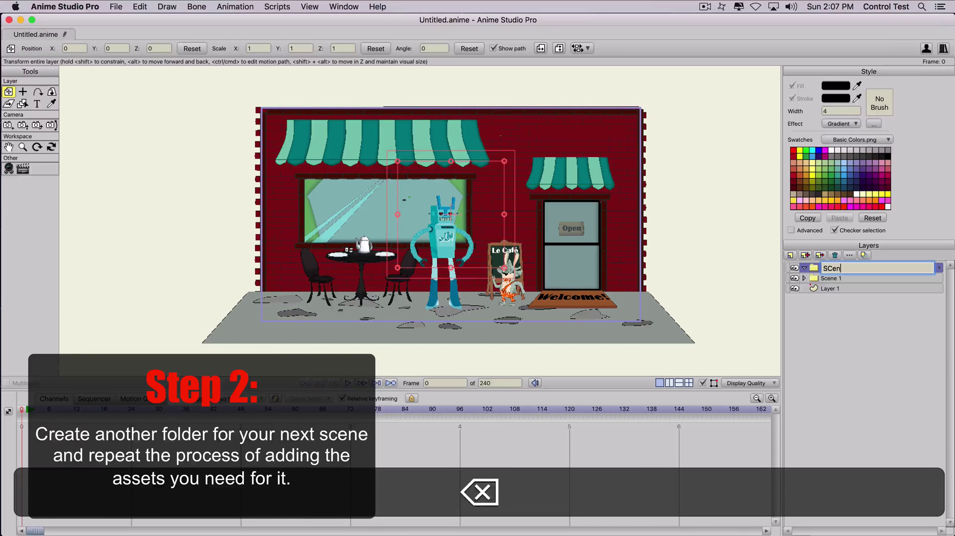
pyautogui.write('cene')
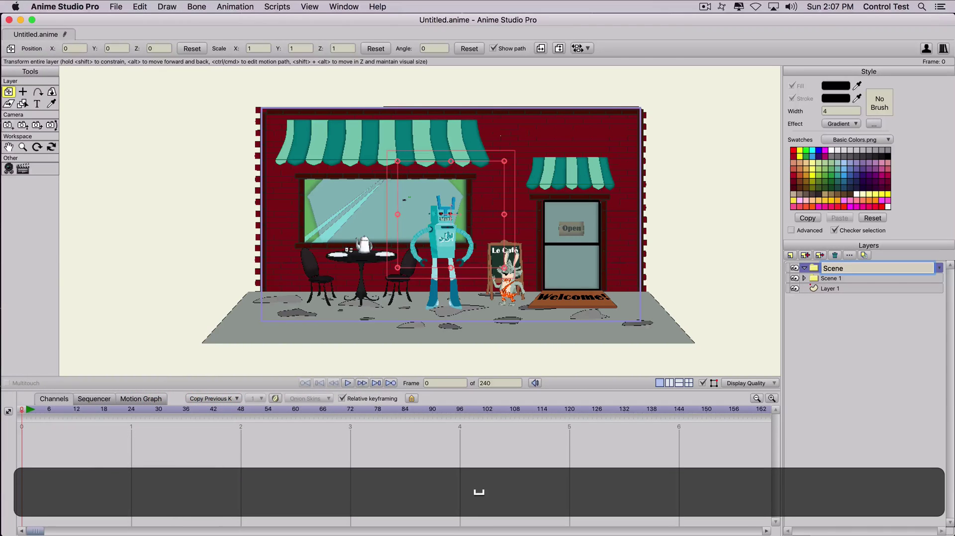
pyautogui.write(' 3')
pyautogui.press('Return')
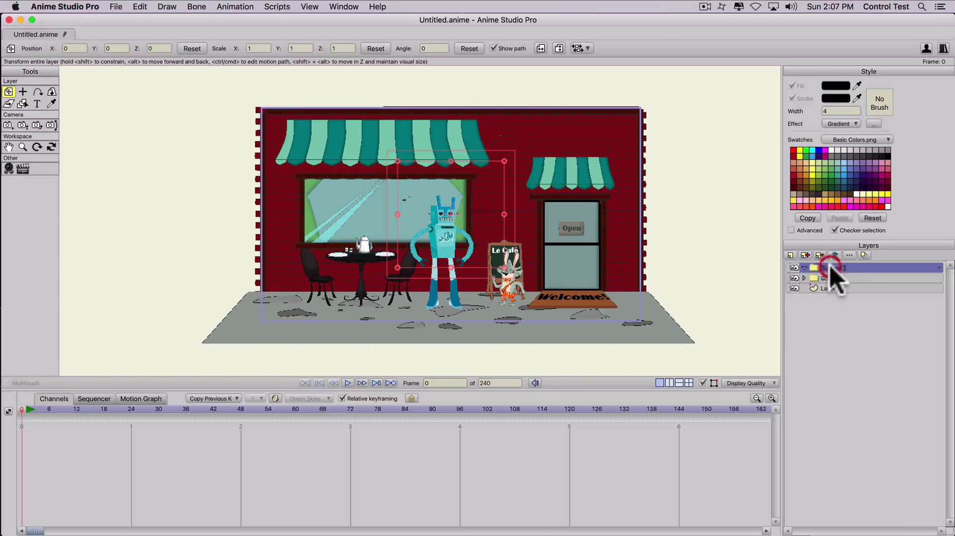
# Rename the folder to 'Scene 2', then move Scene 1's artwork off-canvas to the left.
pyautogui.doubleClick(829, 268)
pyautogui.click(568, 103)
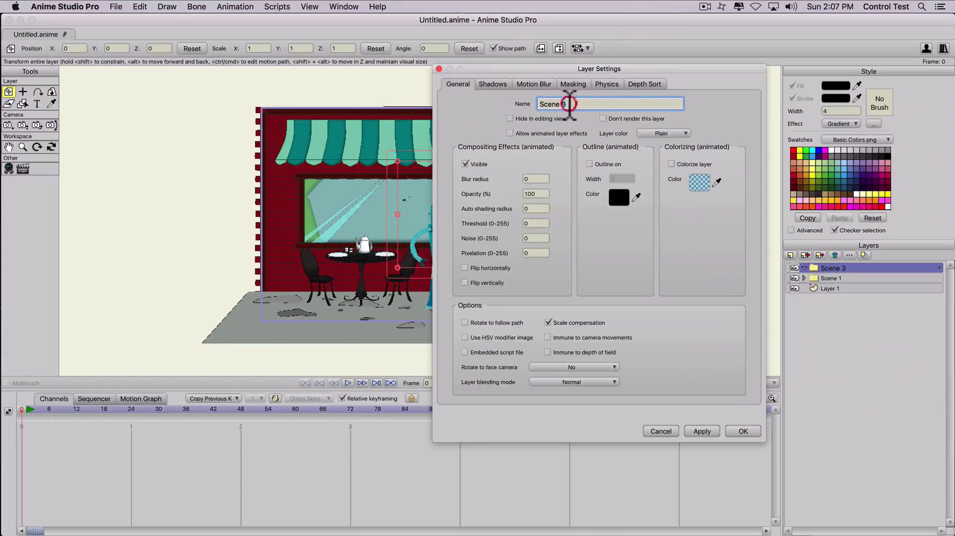
pyautogui.write('2')
pyautogui.press('Return')
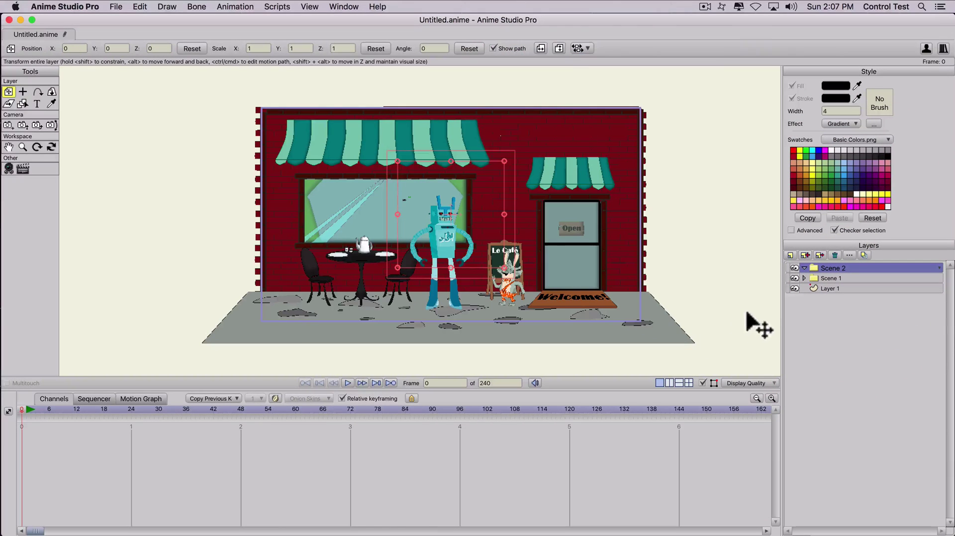
pyautogui.click(828, 277)
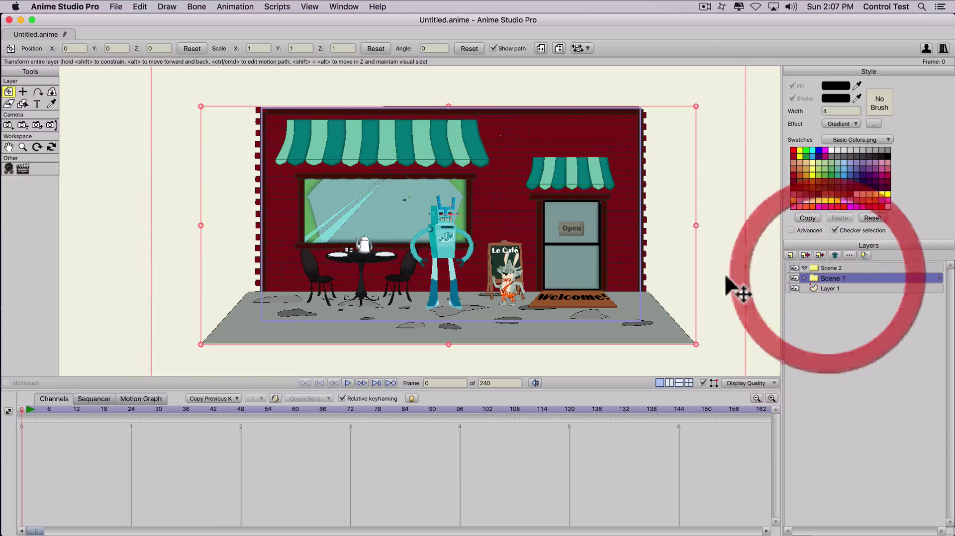
pyautogui.moveTo(490, 236); pyautogui.dragTo(47, 294)
# Import the Moonscape background and stretch it wider to the left.
pyautogui.click(116, 6)
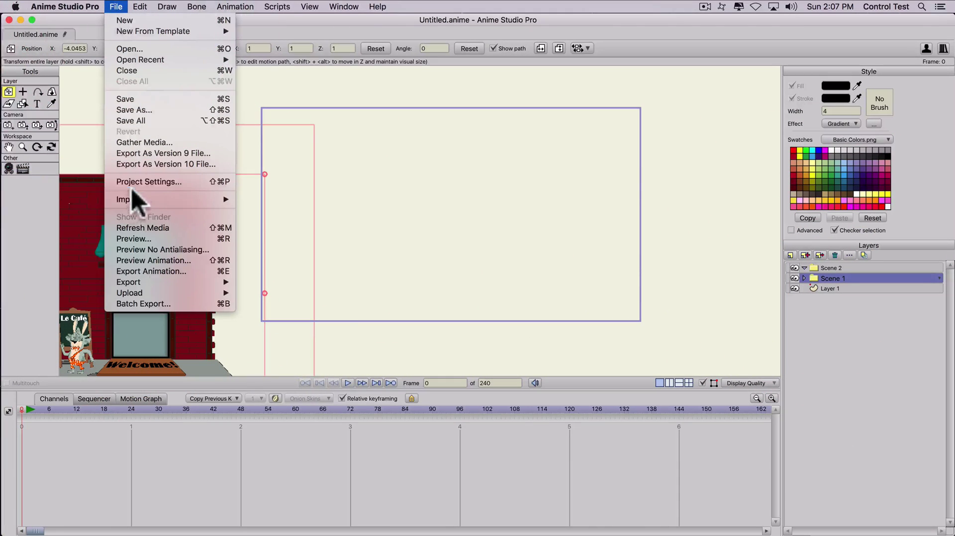
pyautogui.moveTo(132, 197)
pyautogui.moveTo(282, 365)
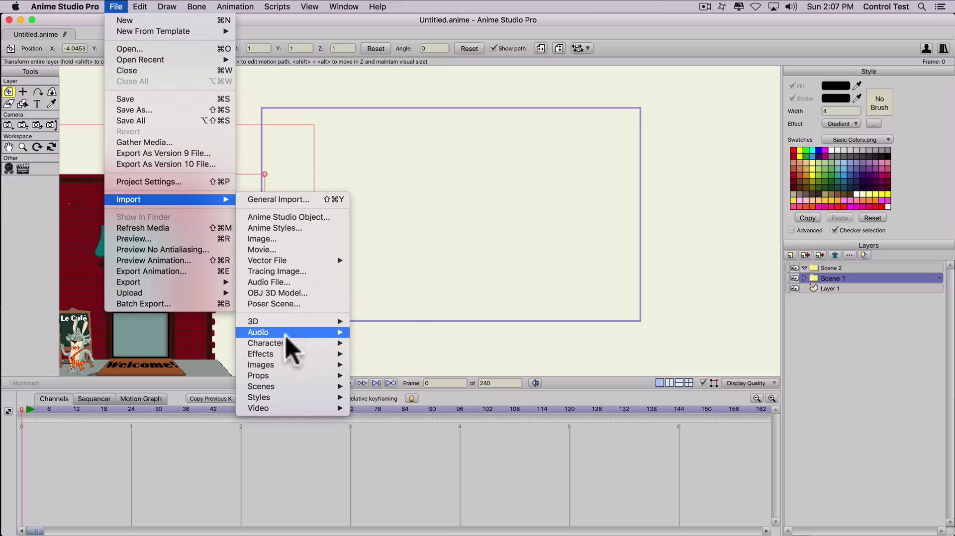
pyautogui.moveTo(287, 342)
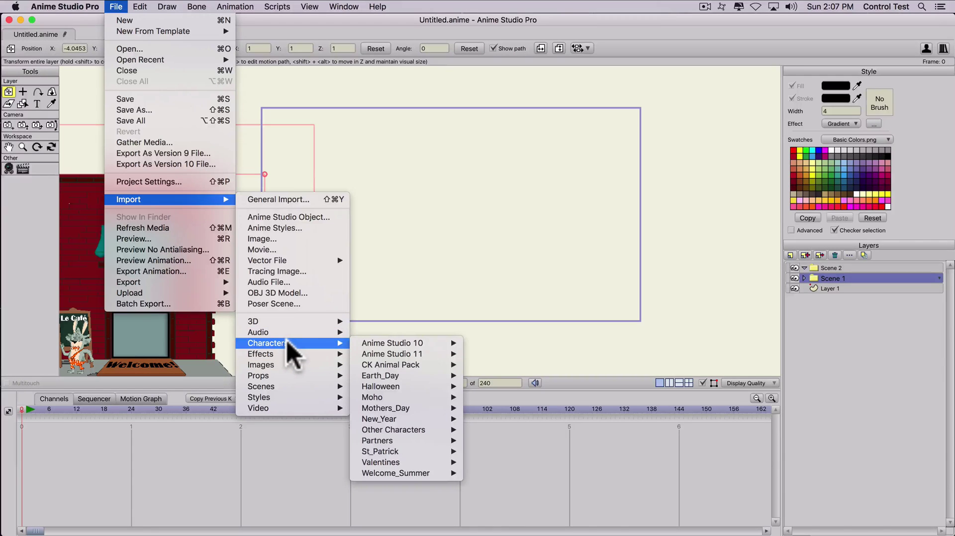
pyautogui.moveTo(289, 385)
pyautogui.moveTo(389, 392)
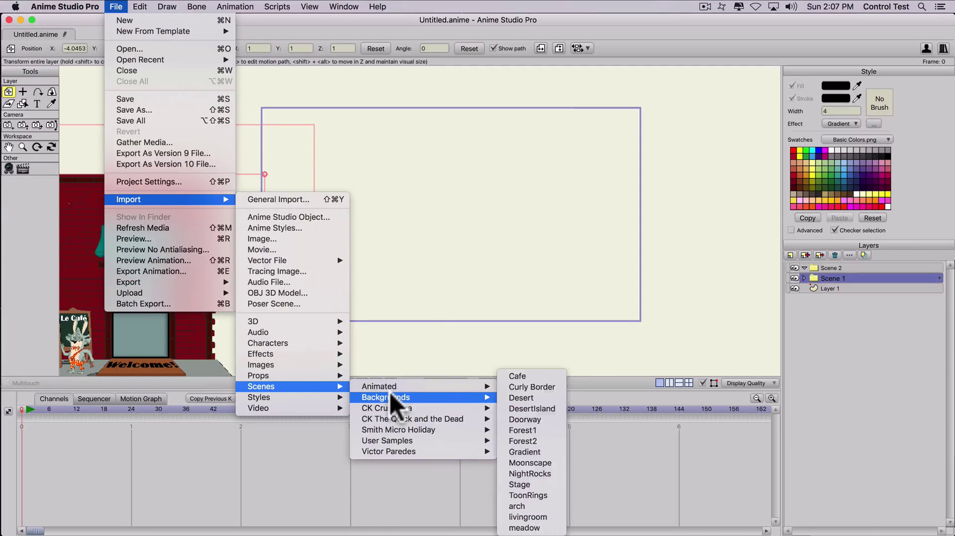
pyautogui.click(544, 466)
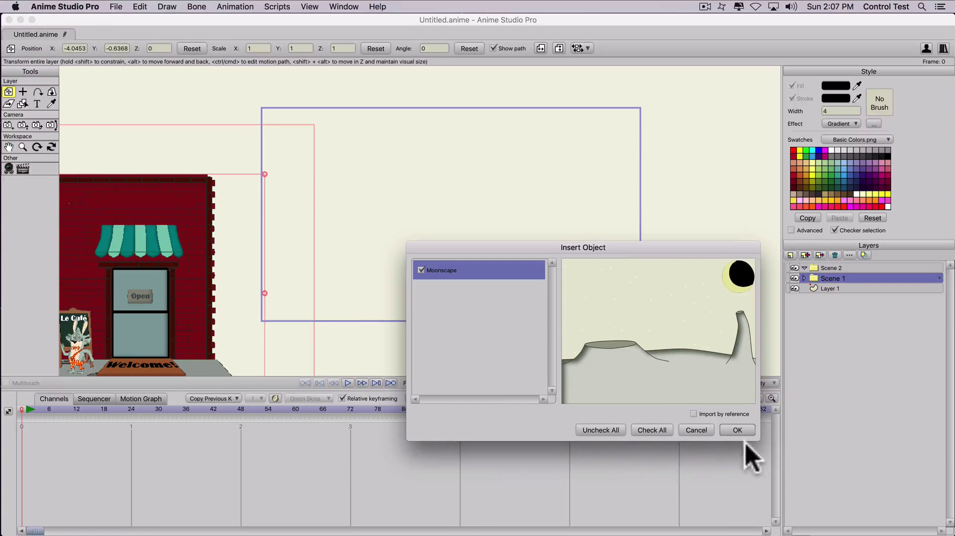
pyautogui.click(740, 430)
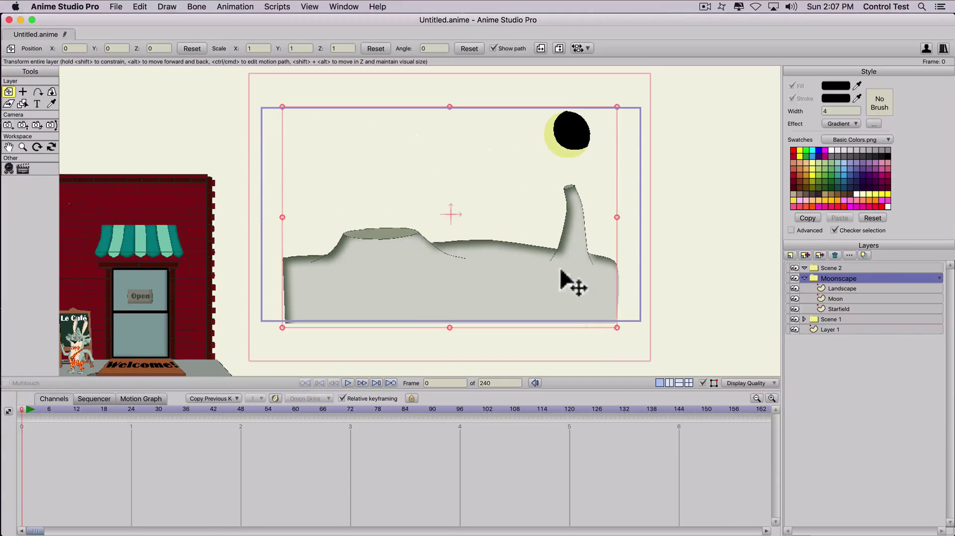
pyautogui.moveTo(281, 217); pyautogui.dragTo(255, 214)
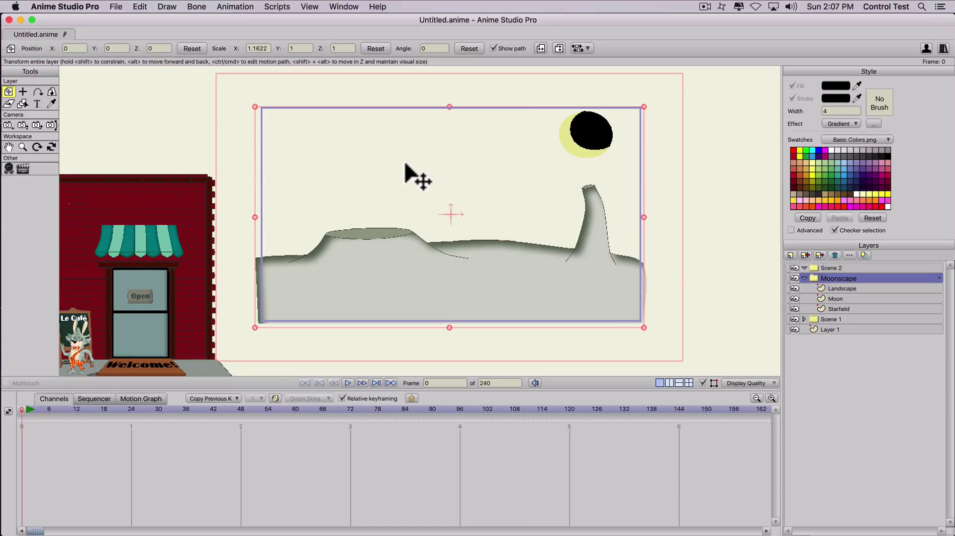
# Draw a purple gradient rectangle covering the whole frame, then collapse the Moonscape group.
pyautogui.click(833, 309)
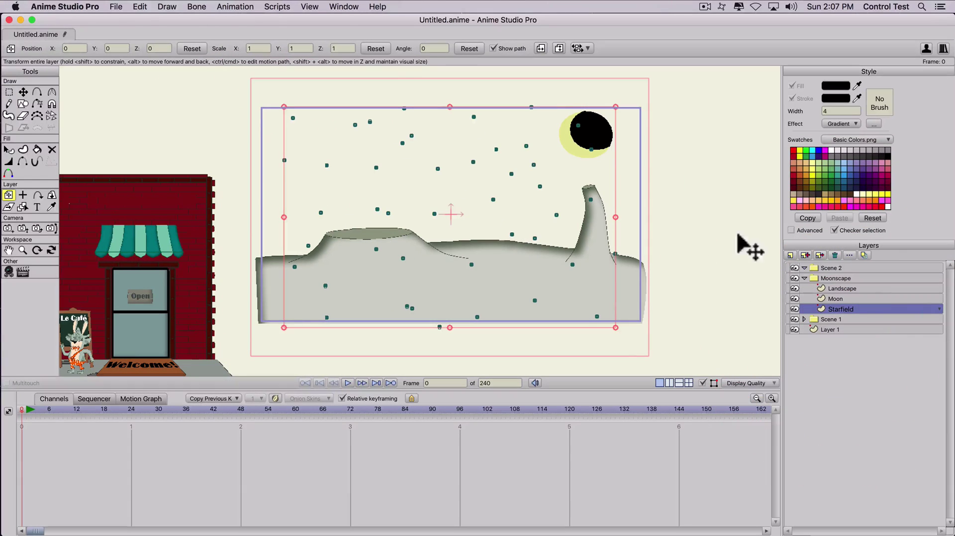
pyautogui.click(791, 256)
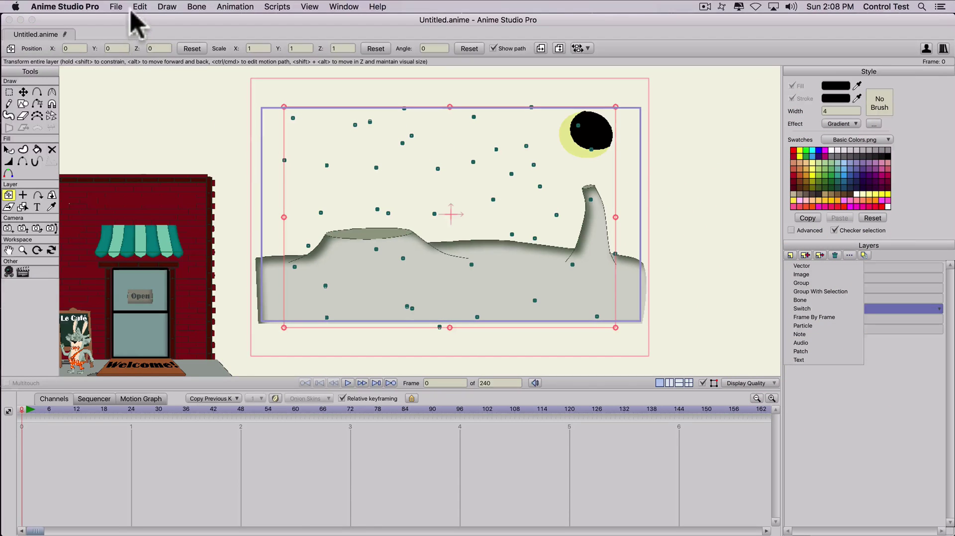
pyautogui.click(23, 103)
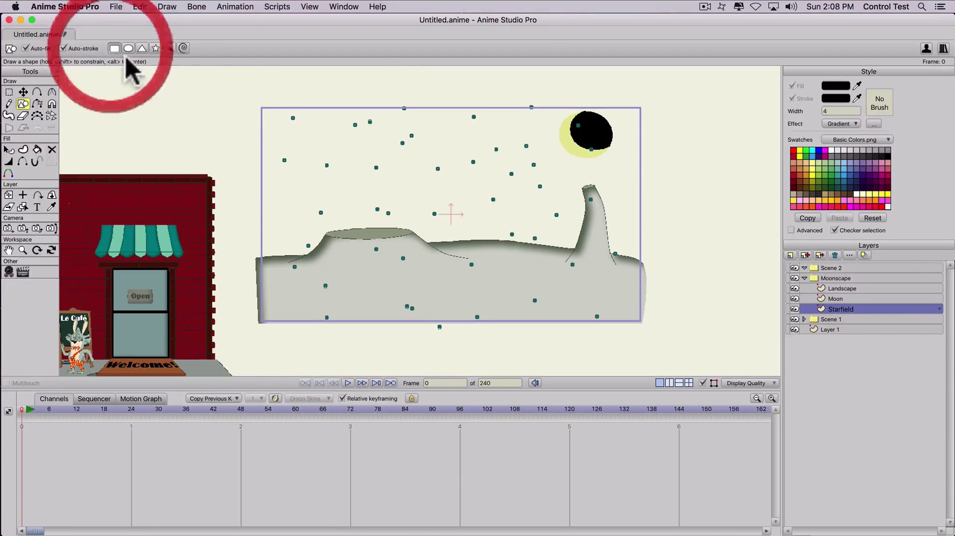
pyautogui.moveTo(257, 104); pyautogui.dragTo(641, 324)
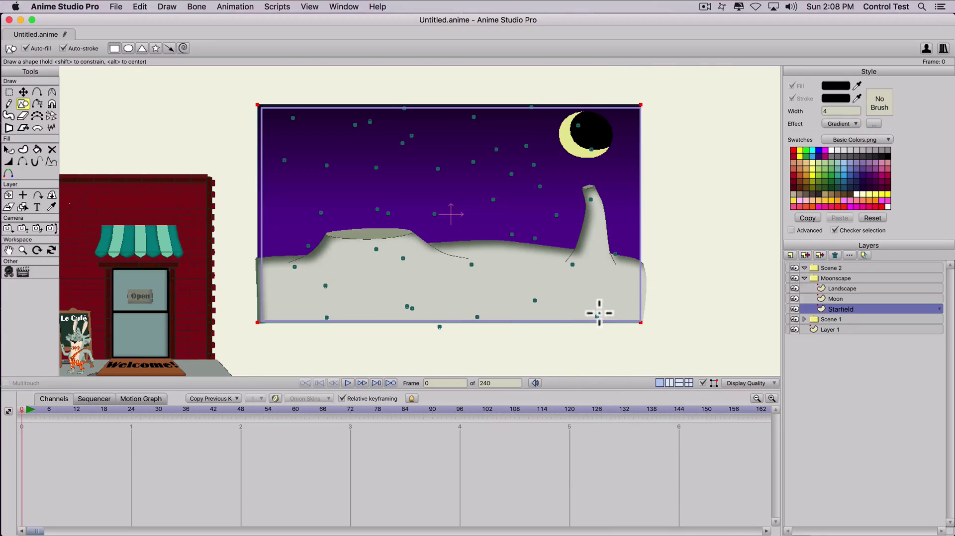
pyautogui.click(804, 279)
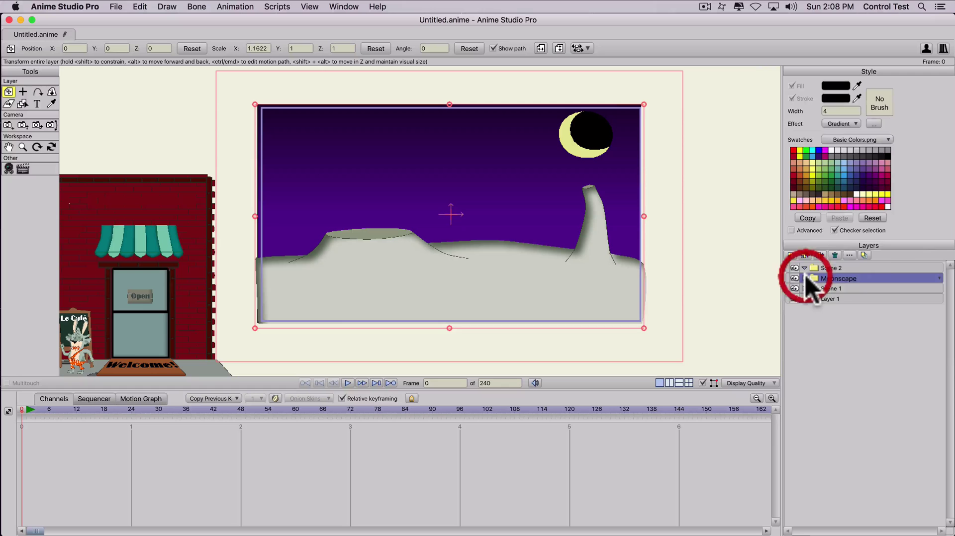
# Import the Spacewoman character into the moonscape.
pyautogui.click(123, 6)
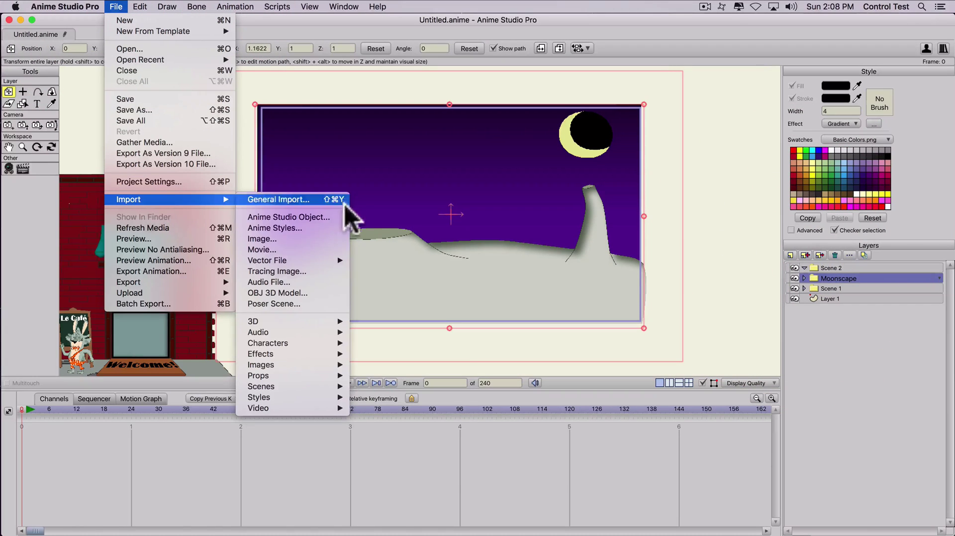
pyautogui.moveTo(323, 346)
pyautogui.moveTo(440, 346)
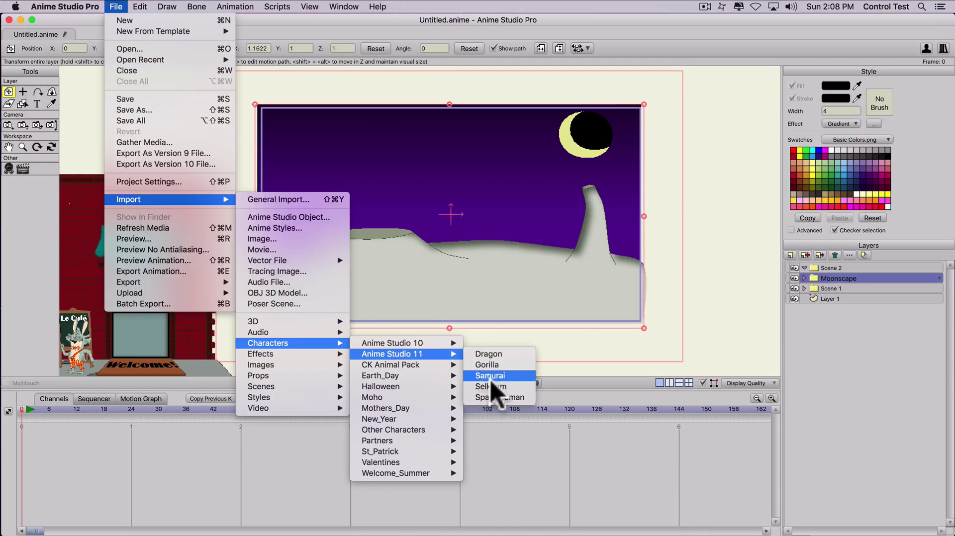
pyautogui.click(488, 396)
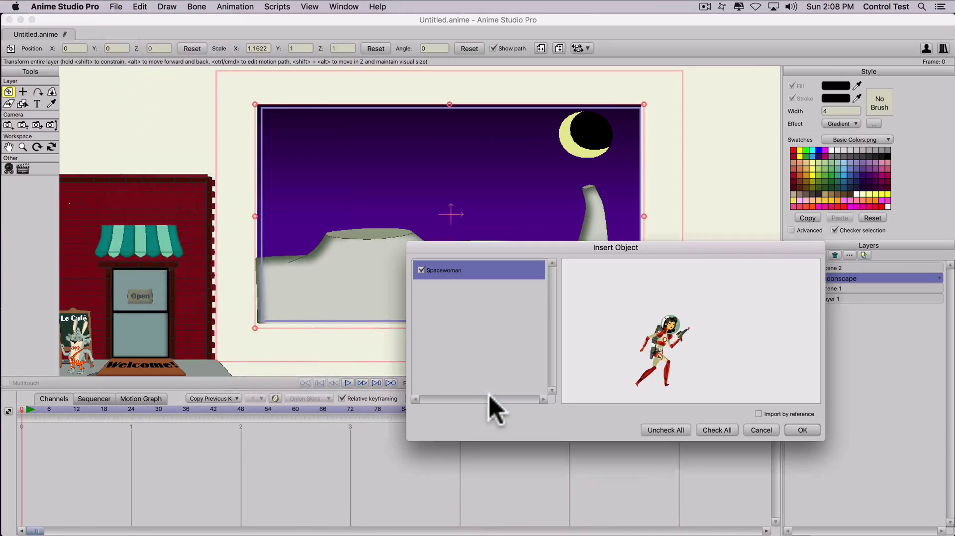
pyautogui.click(803, 430)
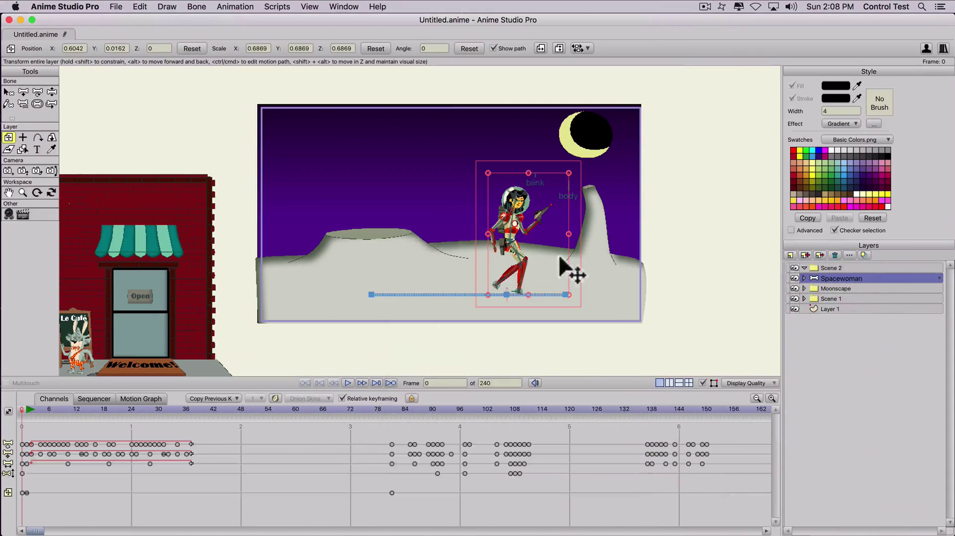
# Preview her built-in animation, then clear all animation from her layer and sub-layers.
pyautogui.click(25, 408)
pyautogui.press('space')
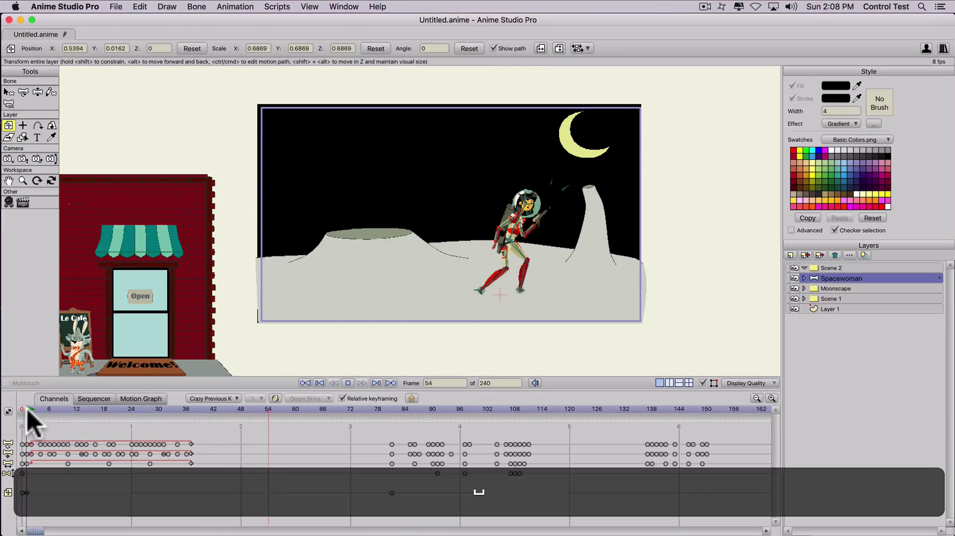
pyautogui.click(20, 409)
pyautogui.click(235, 7)
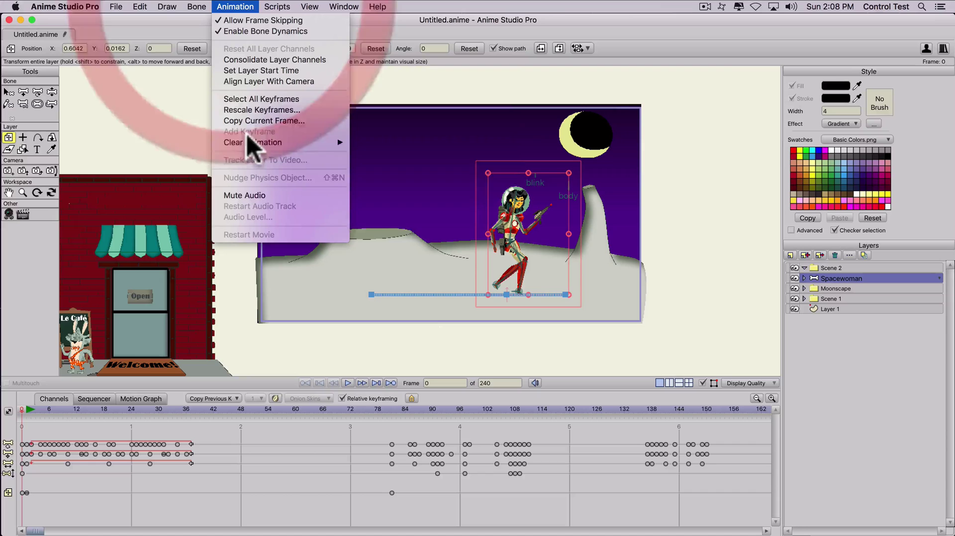
pyautogui.moveTo(248, 141)
pyautogui.click(392, 142)
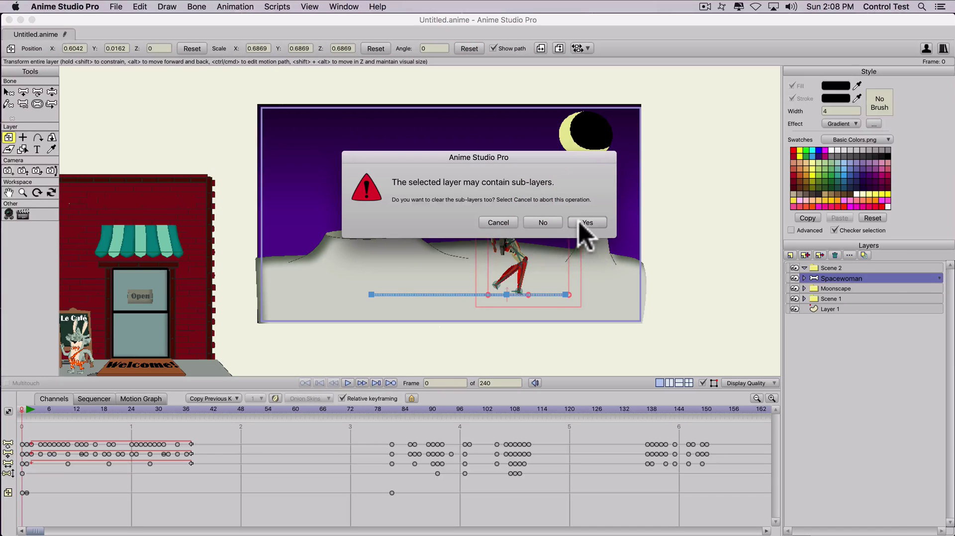
pyautogui.click(579, 223)
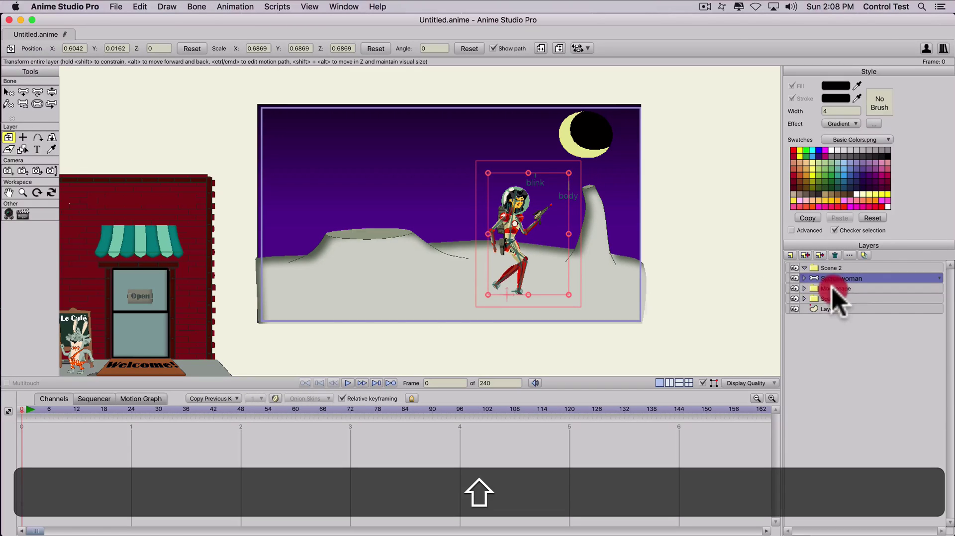
# Move the Spacewoman and Moonscape layers into the Scene 2 folder and collapse it.
pyautogui.keyDown('shift'); pyautogui.click(832, 287); pyautogui.keyUp('shift')
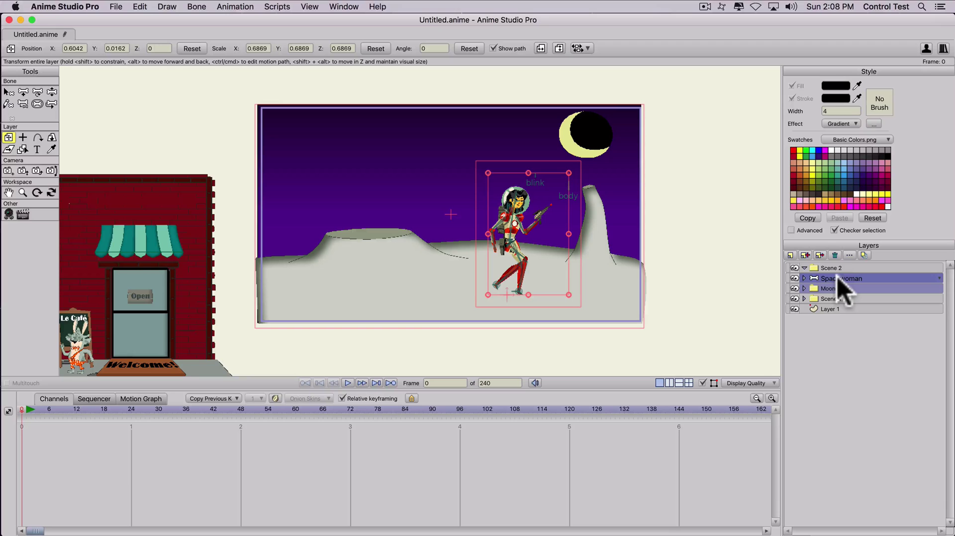
pyautogui.moveTo(836, 276); pyautogui.dragTo(802, 268)
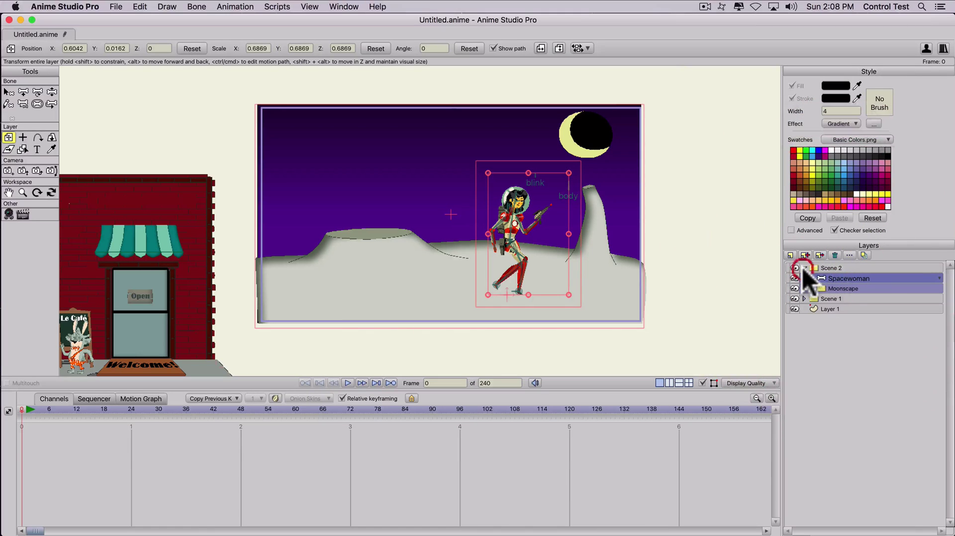
pyautogui.click(803, 268)
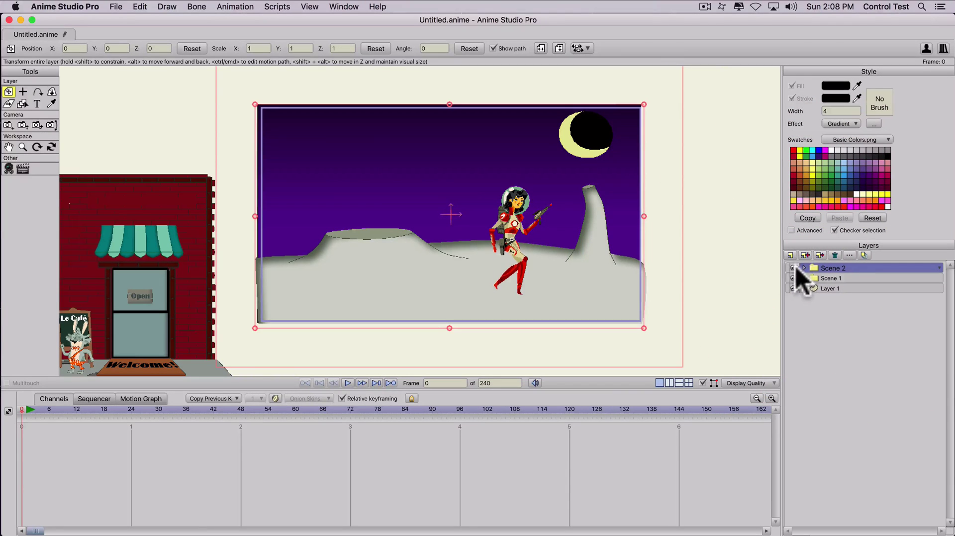
# Toggle Scene 2's visibility off and on, undoing an accidental move of the scene.
pyautogui.click(795, 267)
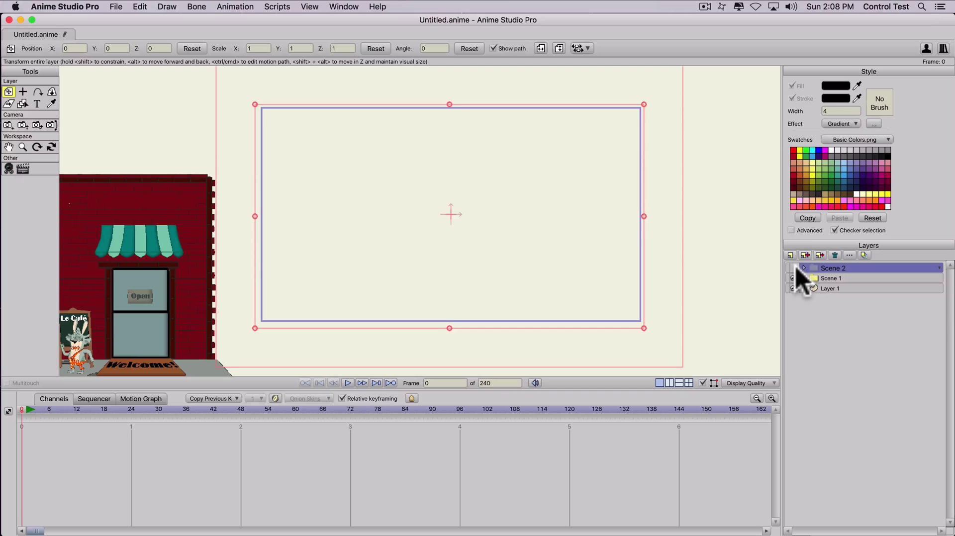
pyautogui.click(796, 267)
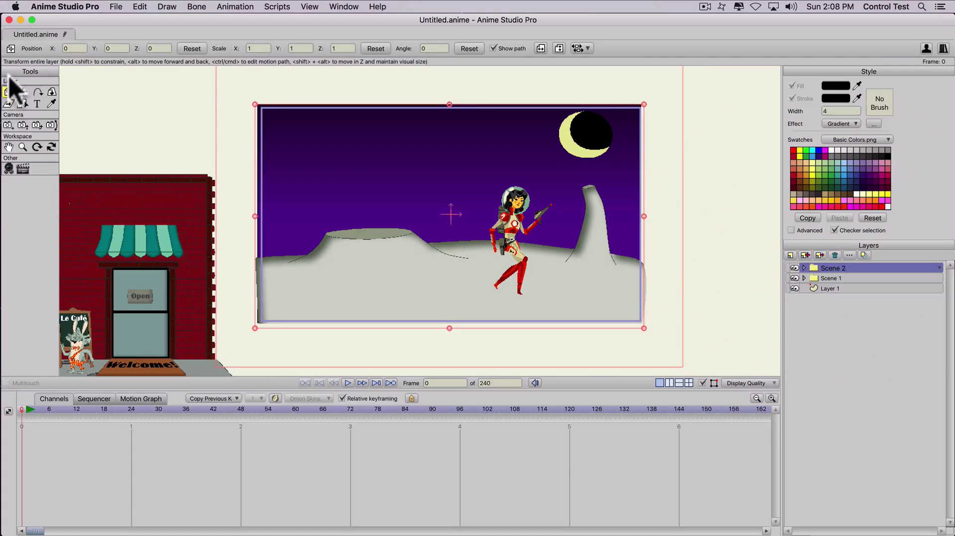
pyautogui.scroll(-5, 418, 219)
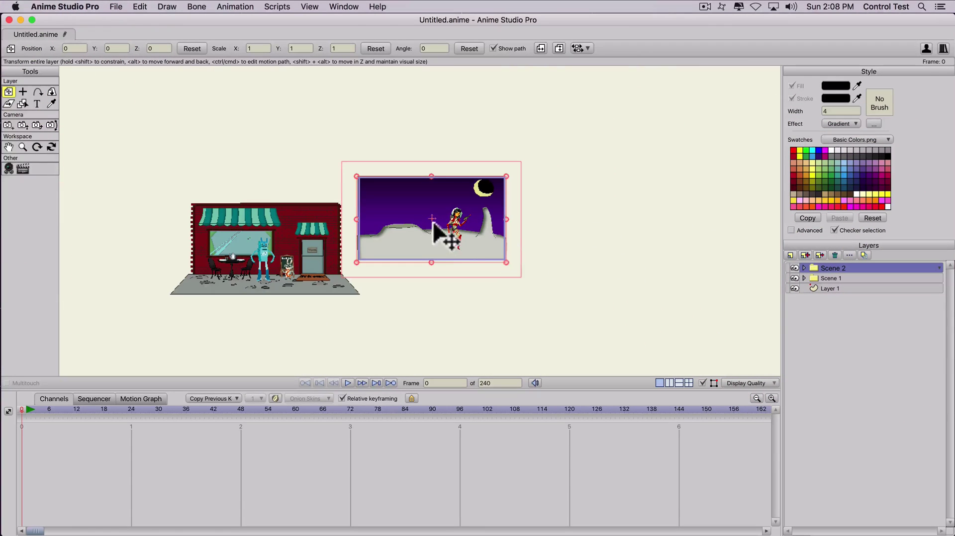
pyautogui.moveTo(433, 222); pyautogui.dragTo(404, 268)
pyautogui.press('super+z')
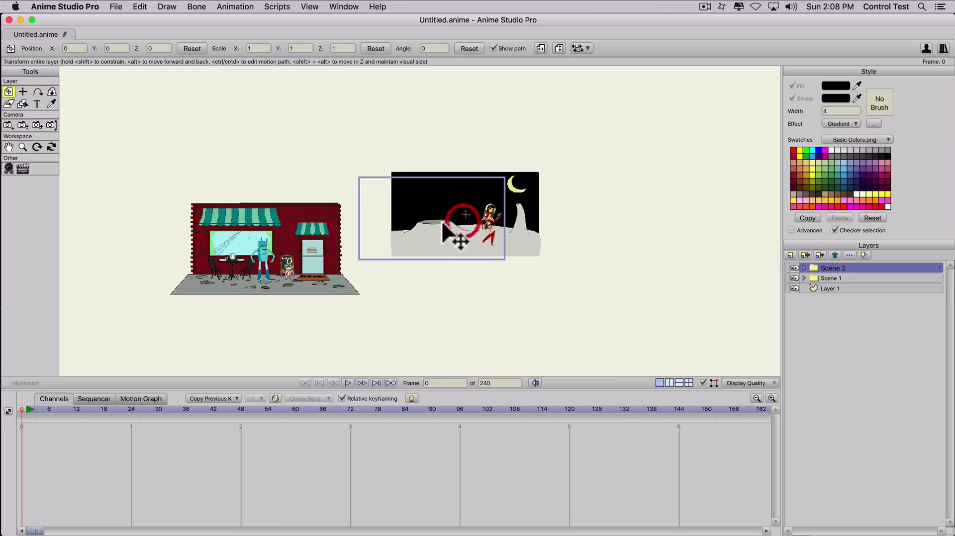
pyautogui.scroll(3, 424, 225)
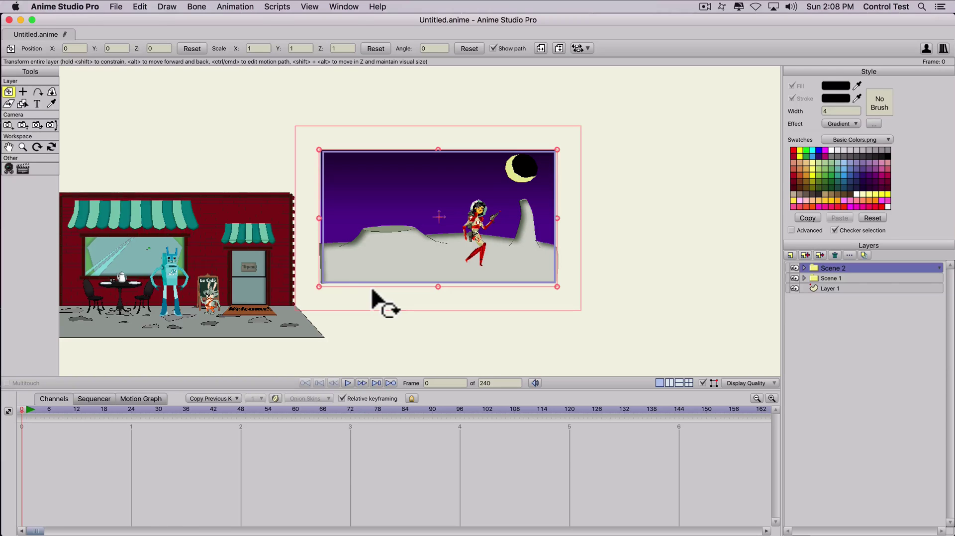
pyautogui.moveTo(341, 224); pyautogui.dragTo(610, 238)
pyautogui.moveTo(87, 344); pyautogui.dragTo(85, 324)
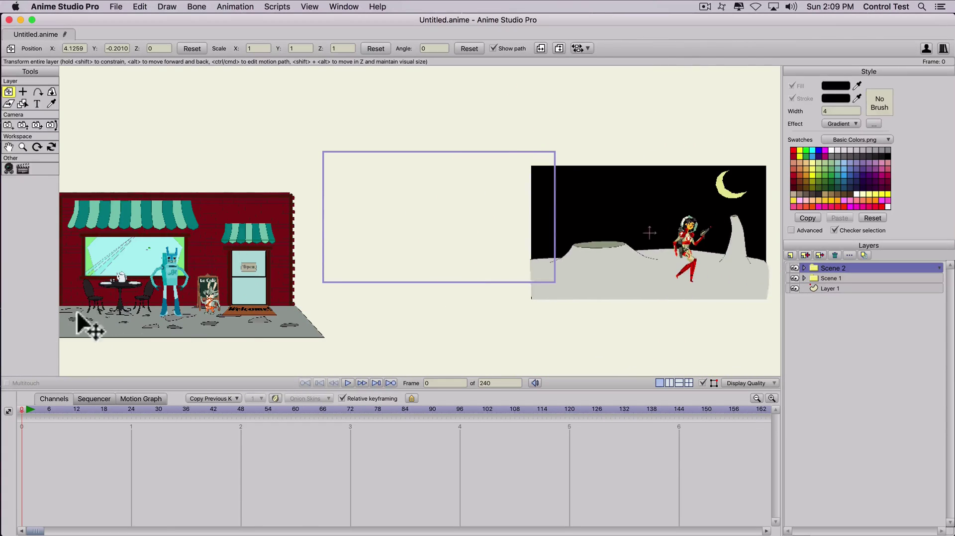
pyautogui.click(828, 278)
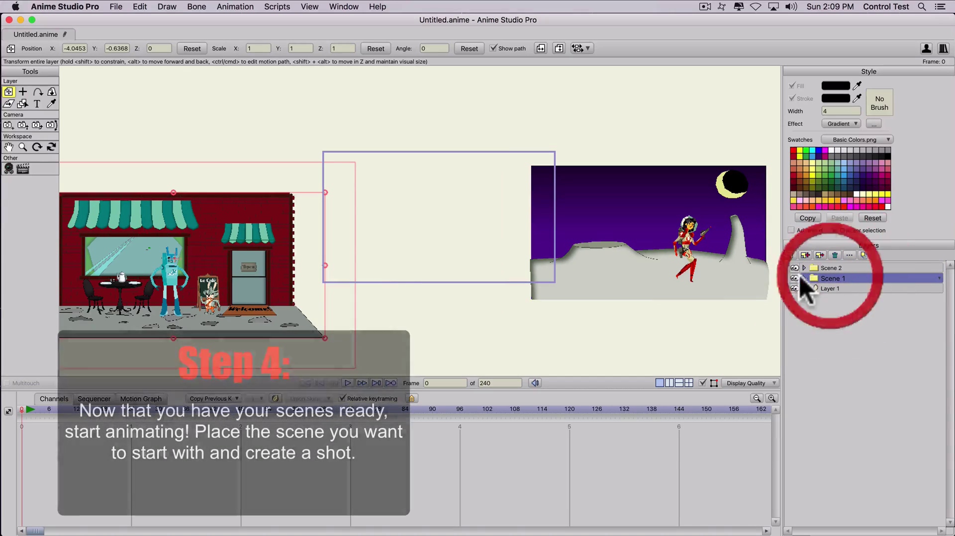
pyautogui.moveTo(220, 273); pyautogui.dragTo(437, 214)
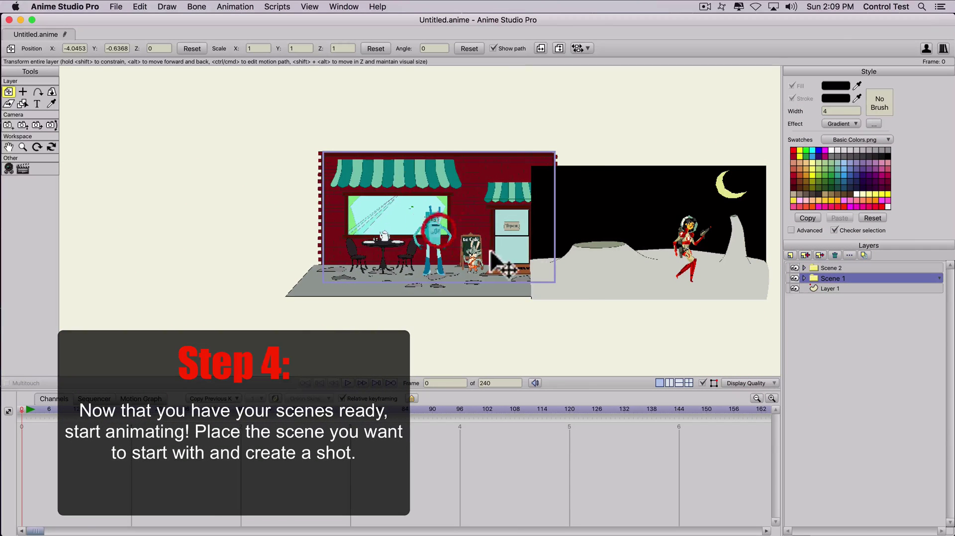
pyautogui.click(828, 268)
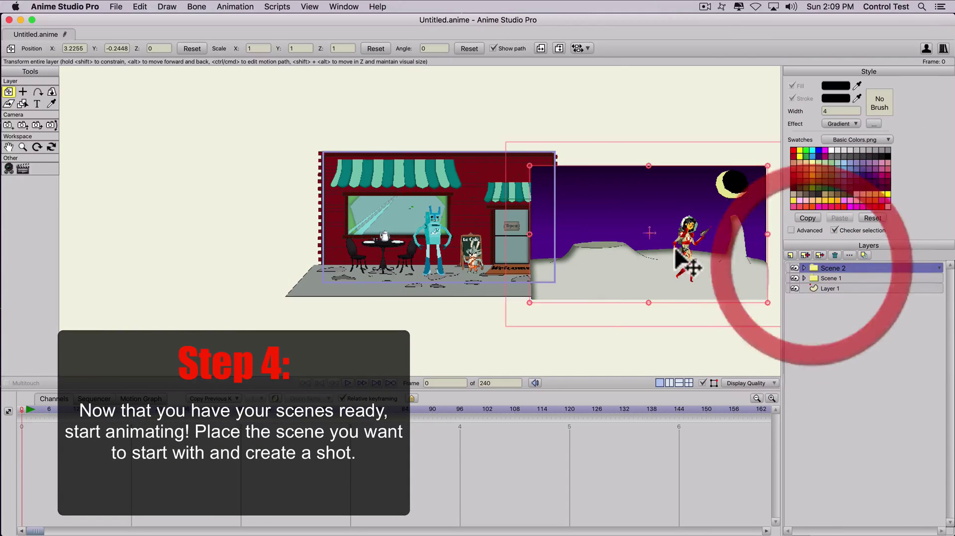
pyautogui.moveTo(678, 255); pyautogui.dragTo(745, 252)
pyautogui.moveTo(30, 409); pyautogui.dragTo(173, 408)
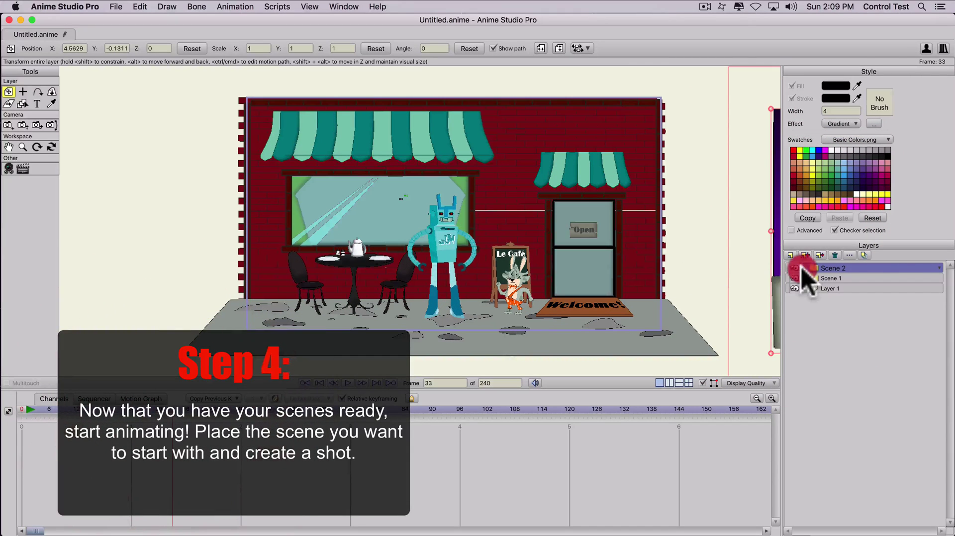
pyautogui.click(805, 278)
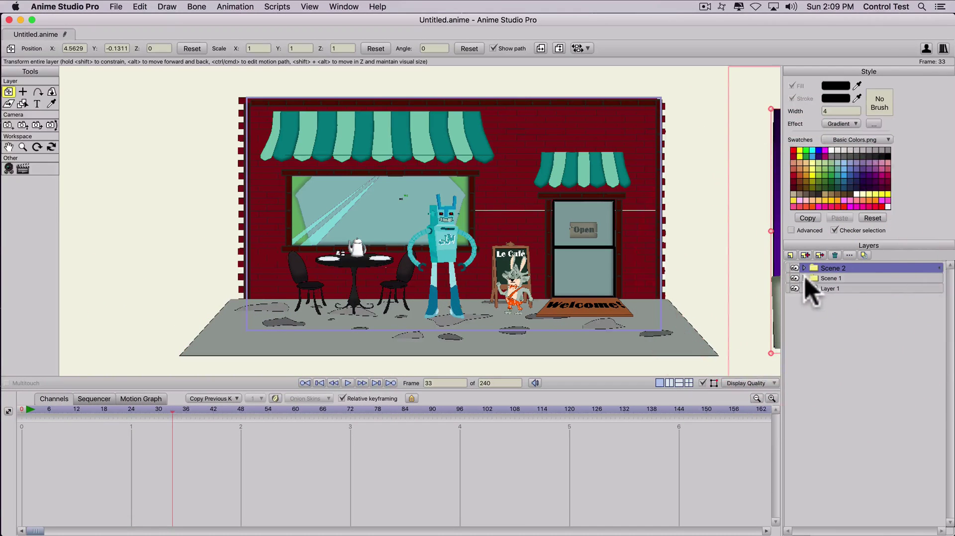
# Select the Render bone layer and pose the robot's arm and body at frame 27.
pyautogui.click(830, 289)
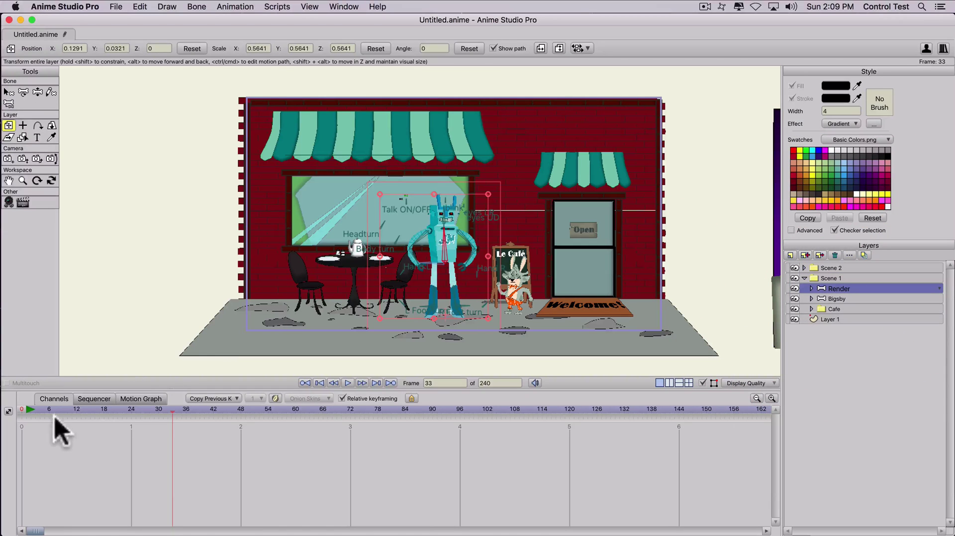
pyautogui.moveTo(55, 416); pyautogui.dragTo(145, 410)
pyautogui.press('z')
pyautogui.moveTo(422, 257); pyautogui.dragTo(428, 248)
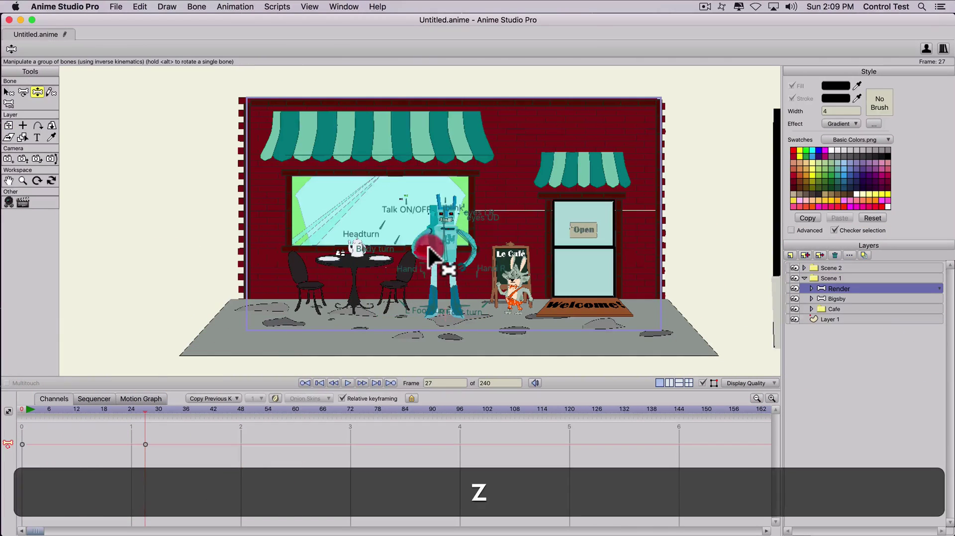
pyautogui.click(428, 255)
pyautogui.moveTo(472, 269); pyautogui.dragTo(442, 232)
# Key a raised-arm pose for the robot at frame 76.
pyautogui.click(210, 411)
pyautogui.press('z')
pyautogui.moveTo(174, 409); pyautogui.dragTo(369, 410)
pyautogui.moveTo(467, 234); pyautogui.dragTo(508, 225)
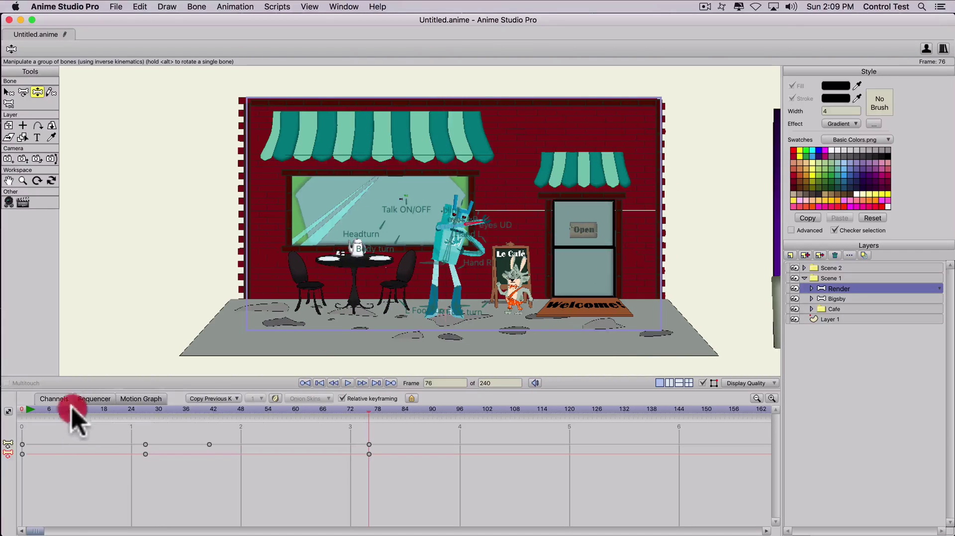
# Preview the animation, pan out to both scene folders, and go to frame 96.
pyautogui.moveTo(70, 407); pyautogui.dragTo(461, 404)
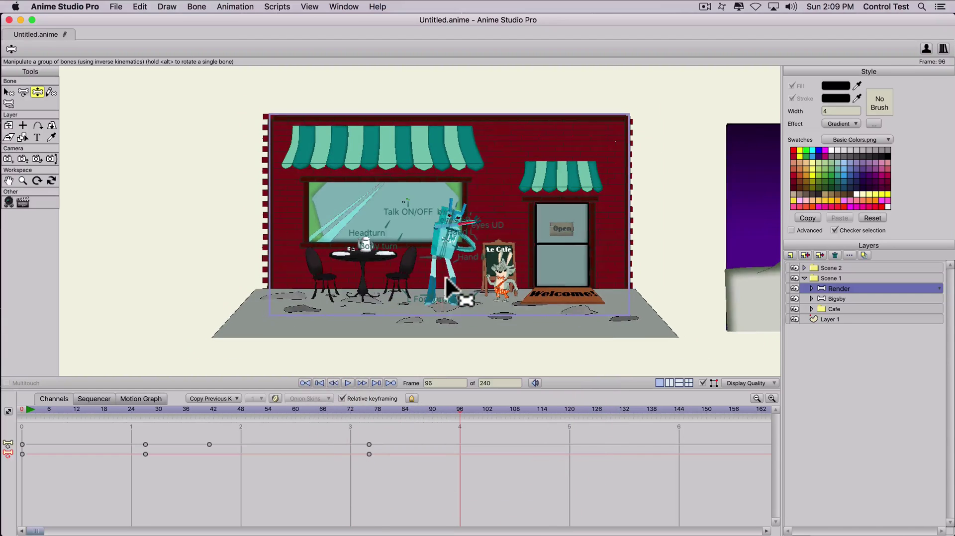
pyautogui.scroll(-2, 445, 277)
pyautogui.moveTo(367, 251); pyautogui.dragTo(341, 294)
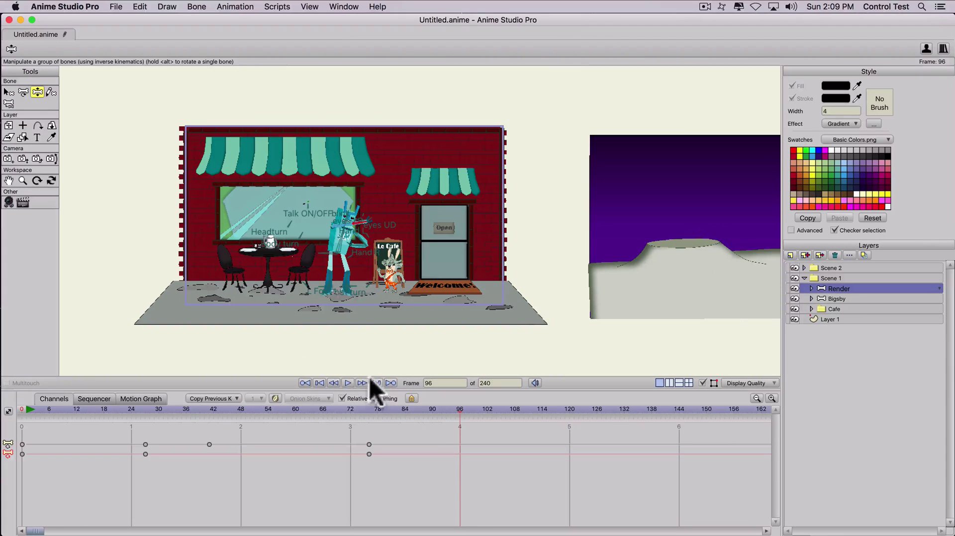
pyautogui.click(458, 407)
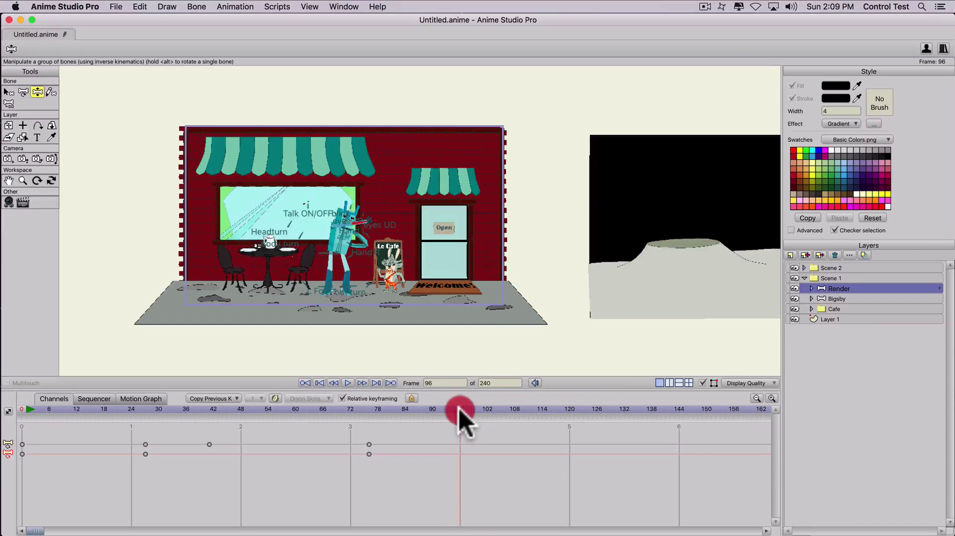
# Select the Scene 1 folder and key its position at frames 0 and 96.
pyautogui.click(804, 278)
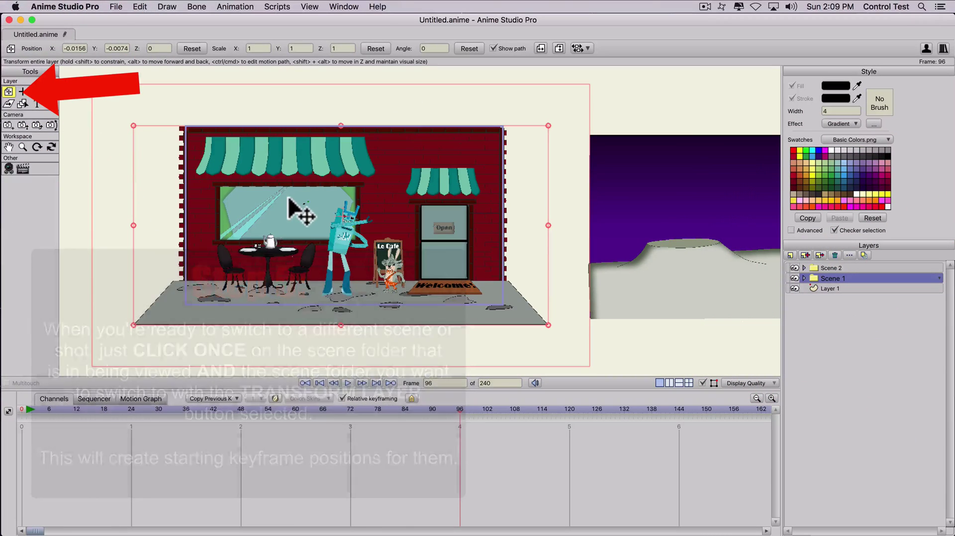
pyautogui.click(298, 211)
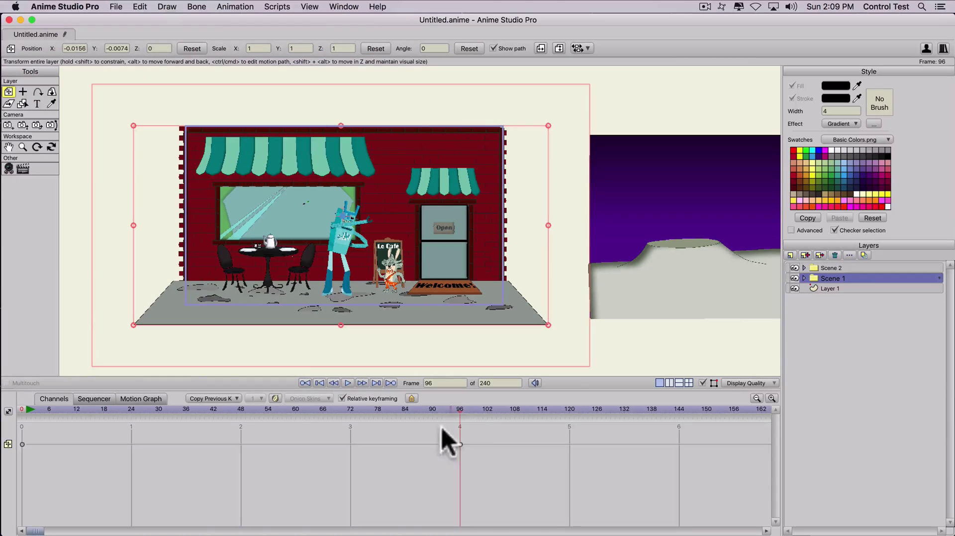
pyautogui.click(459, 444)
# At frame 97, drag Scene 1 off the canvas toward the lower left.
pyautogui.click(459, 409)
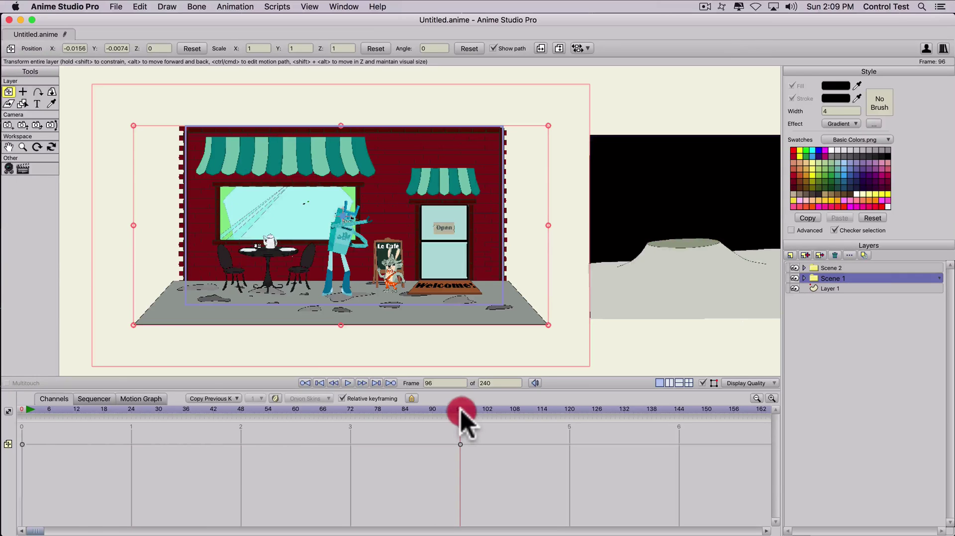
pyautogui.click(462, 409)
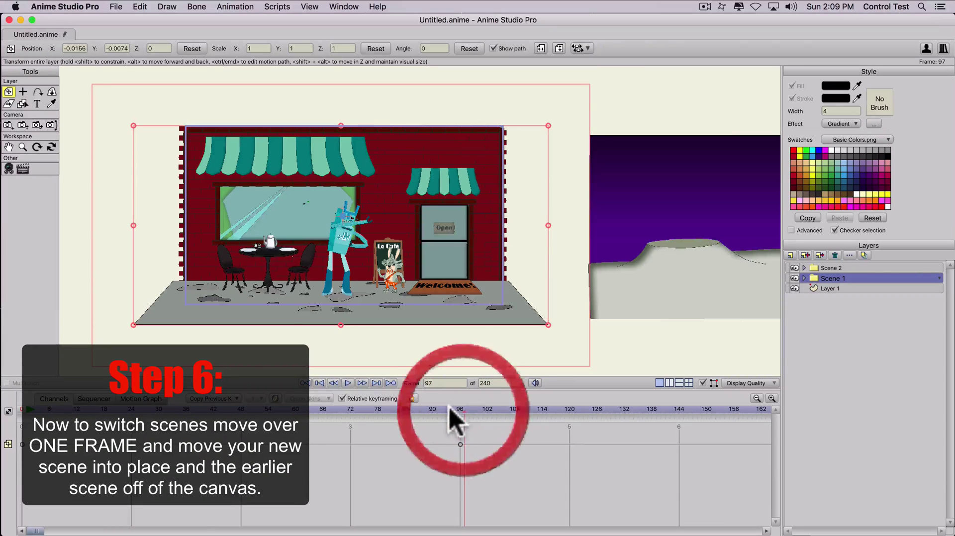
pyautogui.moveTo(321, 264); pyautogui.dragTo(87, 475)
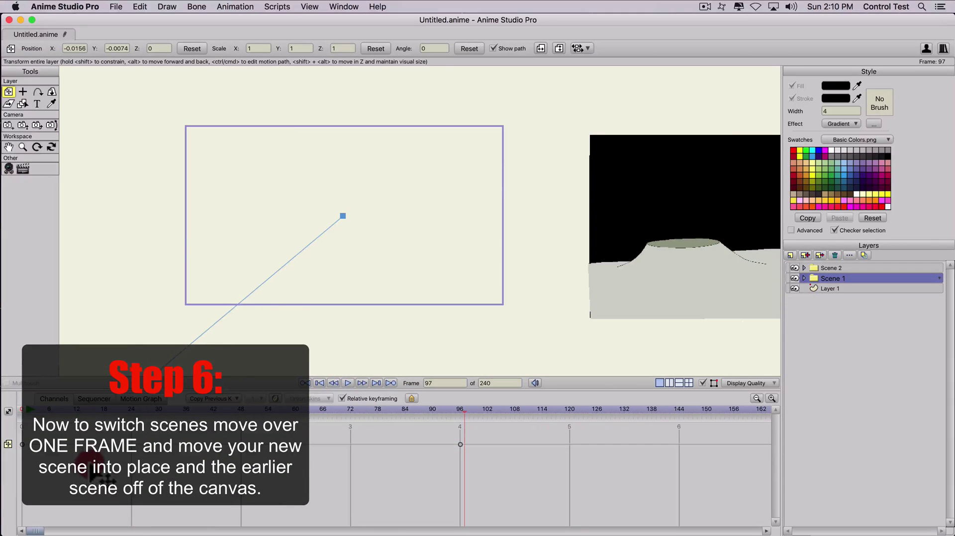
# Step between frames 95, 96 and 97 to confirm the café disappears after frame 96.
pyautogui.click(459, 408)
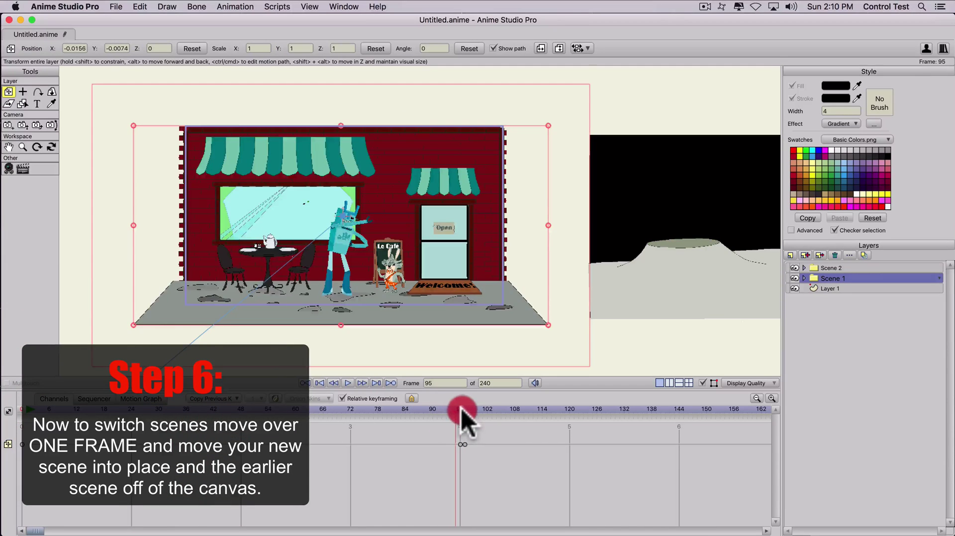
pyautogui.click(464, 409)
pyautogui.click(459, 409)
pyautogui.click(464, 409)
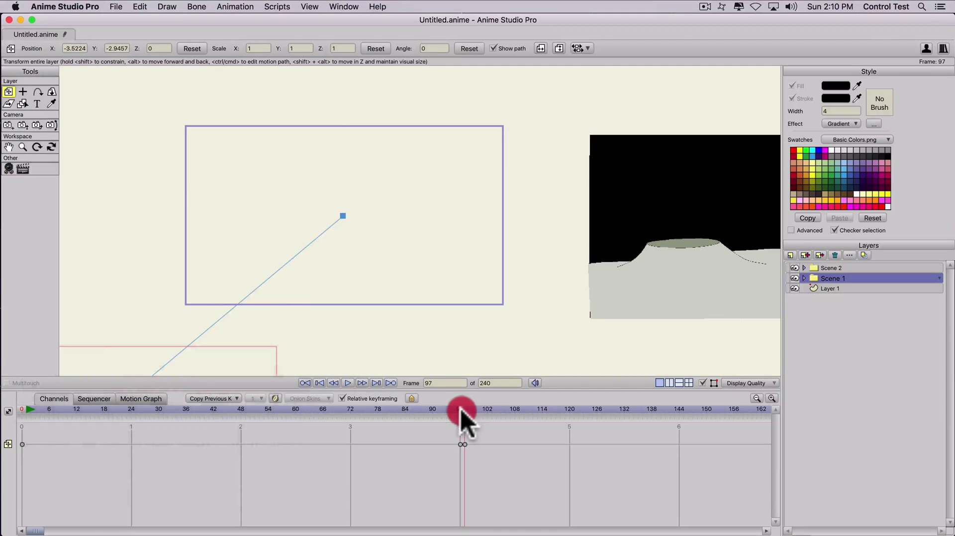
pyautogui.click(458, 408)
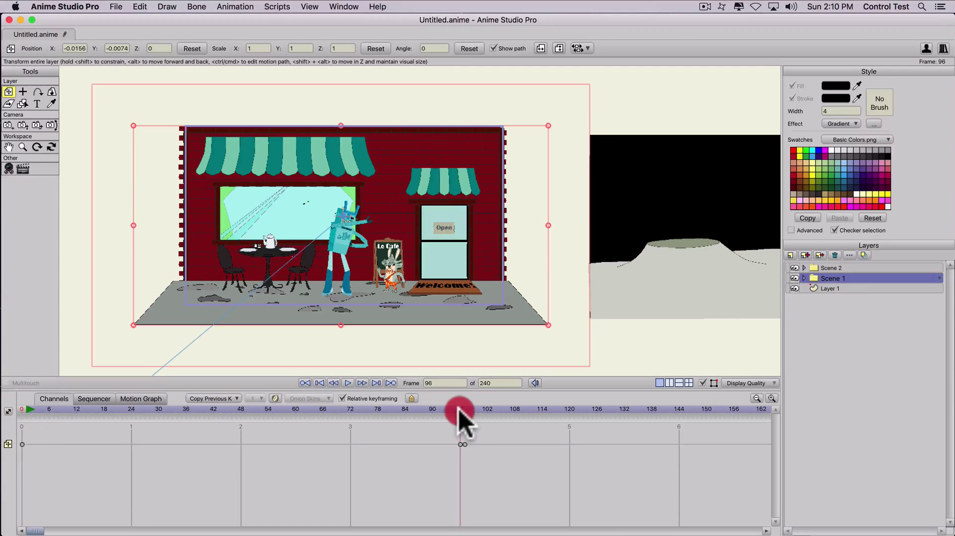
pyautogui.click(464, 408)
pyautogui.click(455, 409)
pyautogui.click(459, 409)
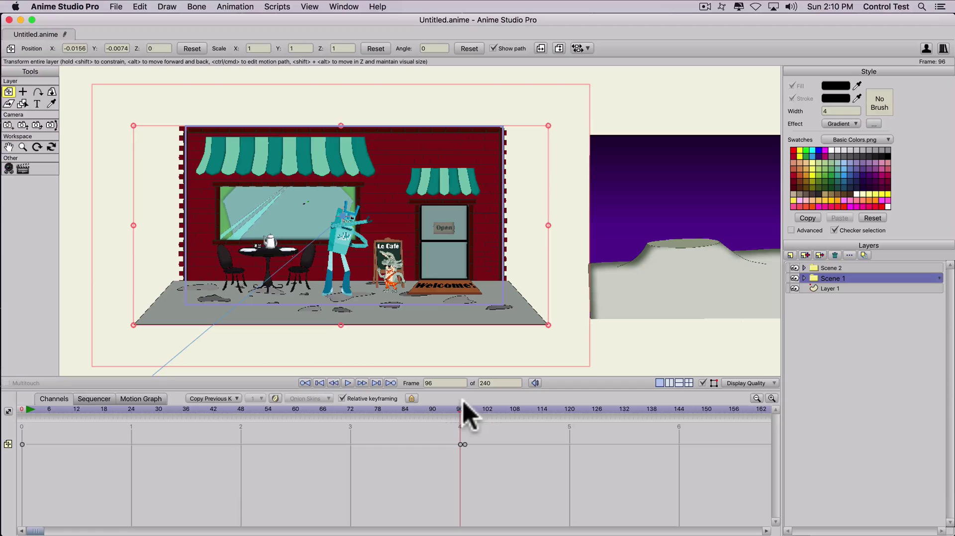
# Key Scene 2 at frame 96, then drag the moonscape into the camera frame at frame 97.
pyautogui.click(835, 268)
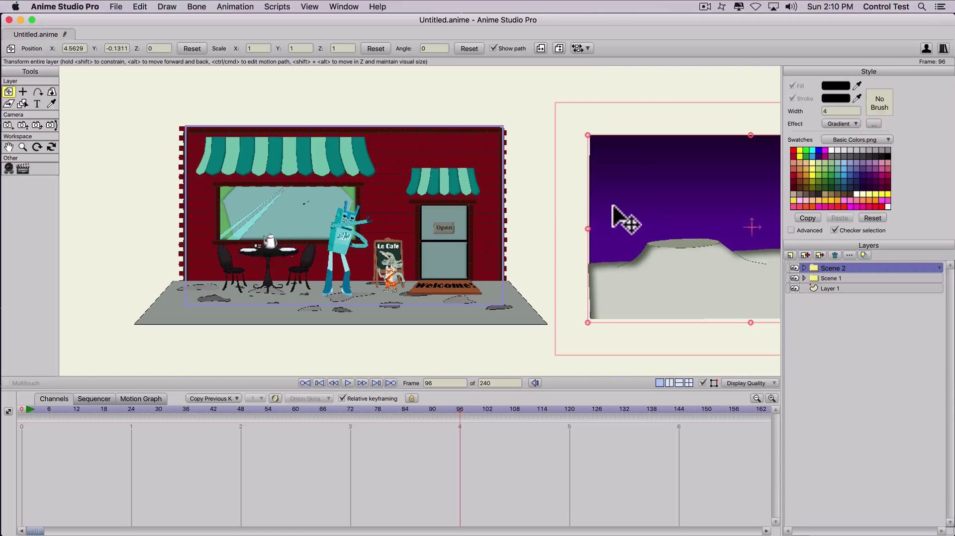
pyautogui.click(652, 219)
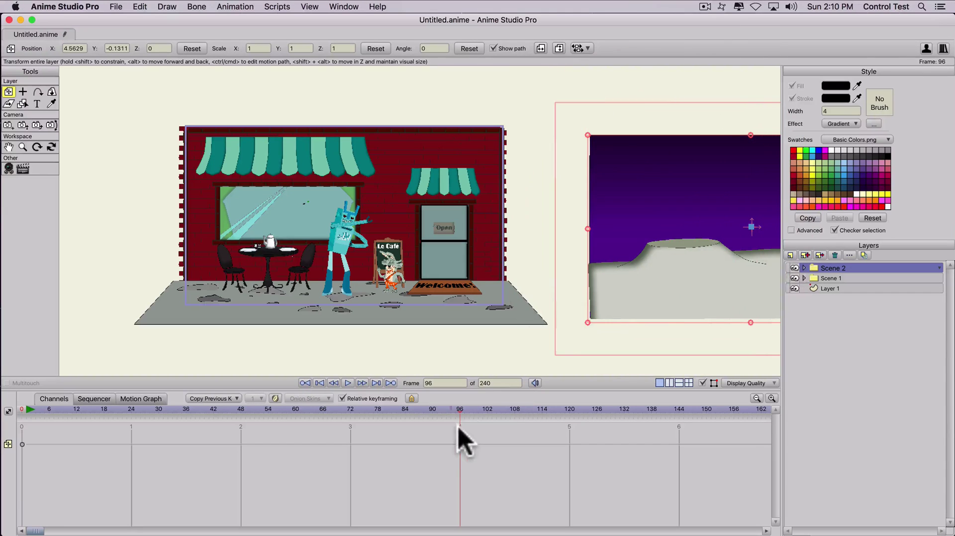
pyautogui.click(463, 408)
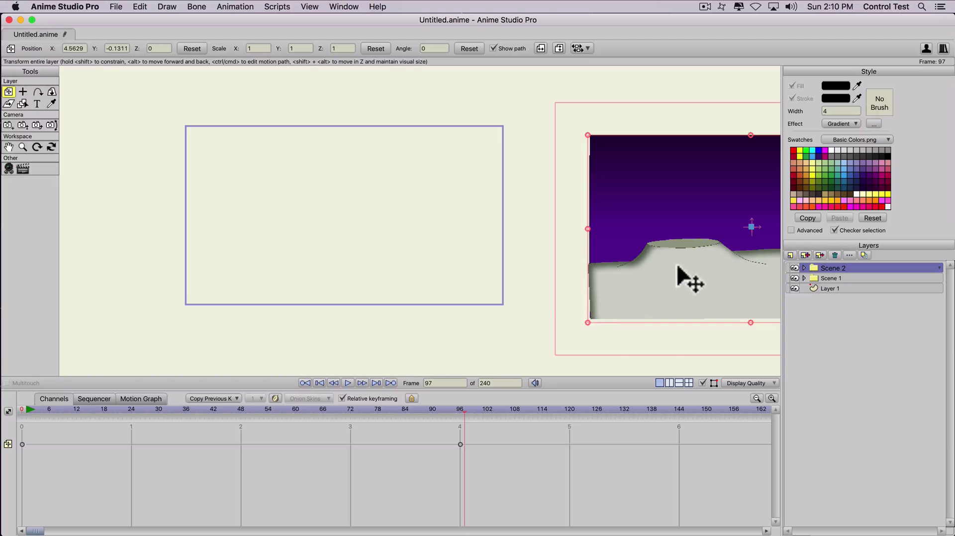
pyautogui.moveTo(667, 271); pyautogui.dragTo(271, 264)
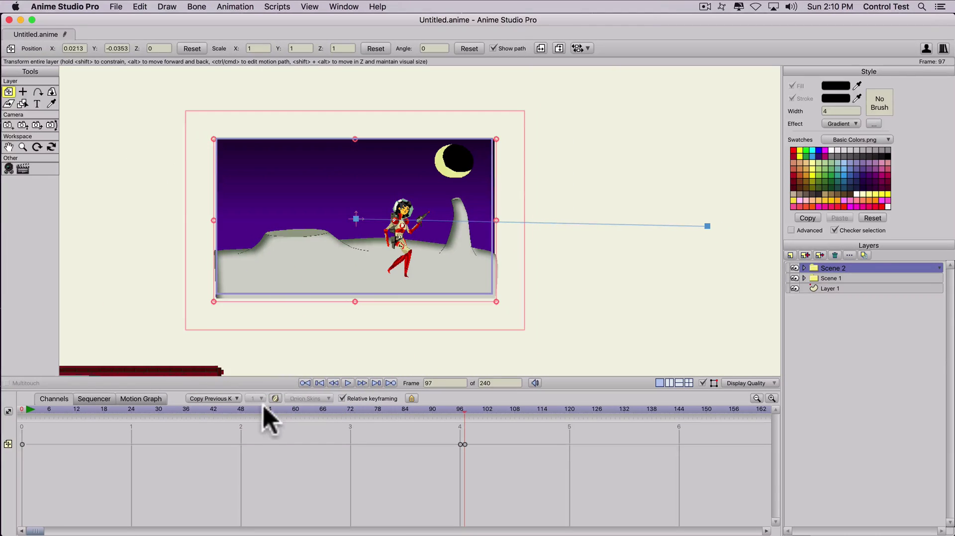
pyautogui.moveTo(217, 406); pyautogui.dragTo(518, 418)
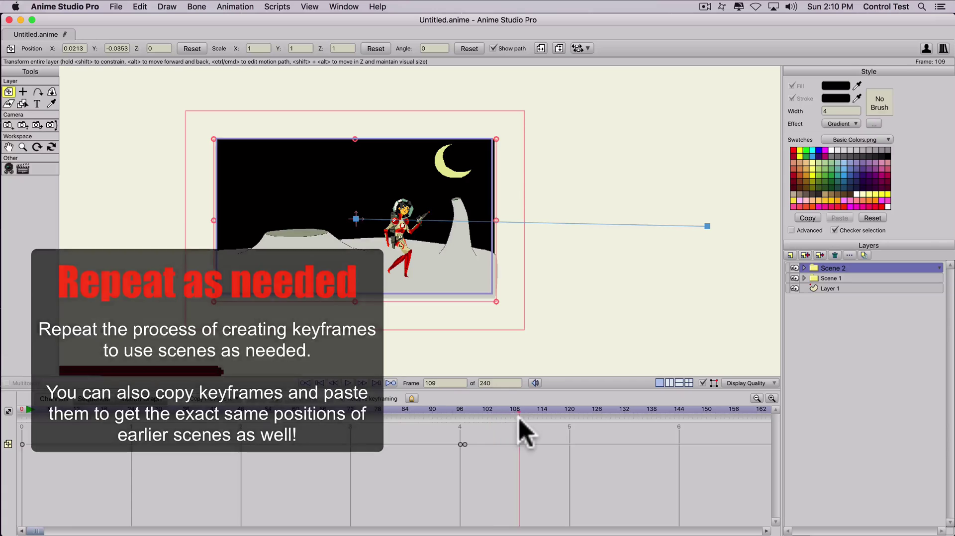
# Key Scene 2's current position at frame 144.
pyautogui.scroll(-2, 447, 294)
pyautogui.scroll(4, 440, 288)
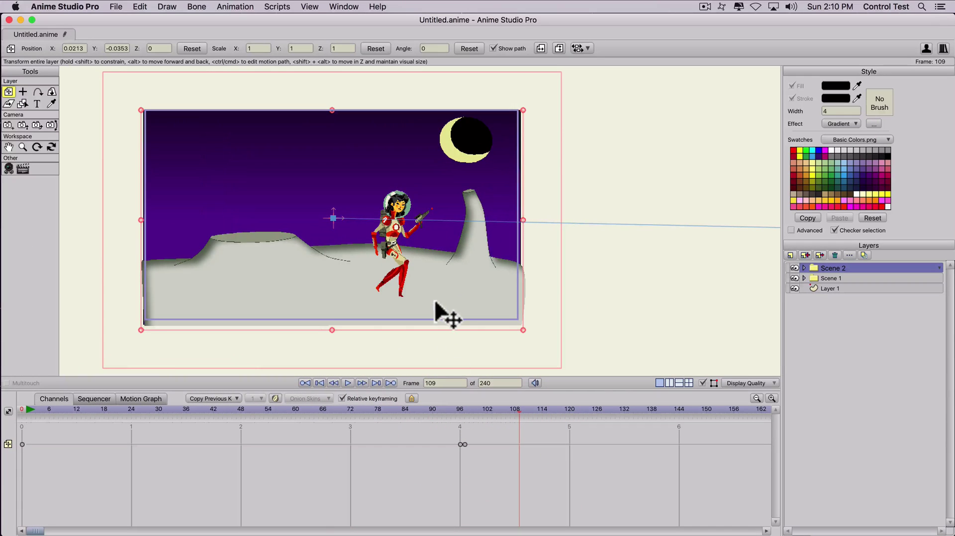
pyautogui.moveTo(435, 409); pyautogui.dragTo(611, 418)
pyautogui.scroll(-4, 506, 304)
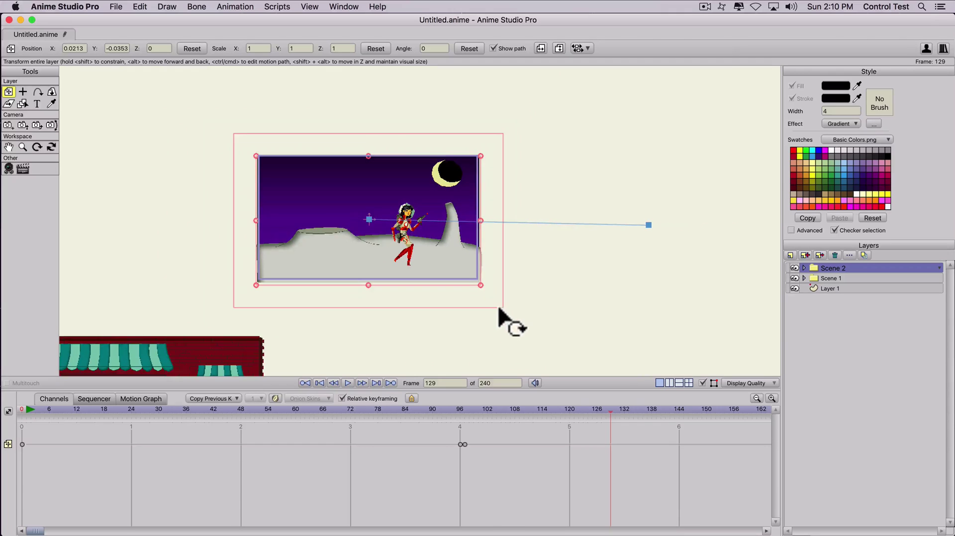
pyautogui.click(677, 408)
pyautogui.click(411, 244)
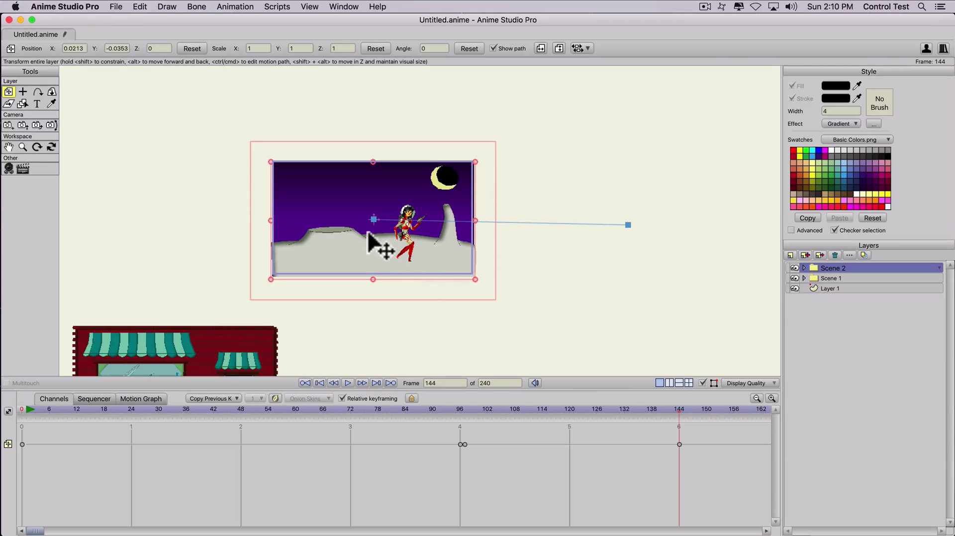
# At frame 145, drag Scene 2 off the canvas to the upper right.
pyautogui.click(680, 406)
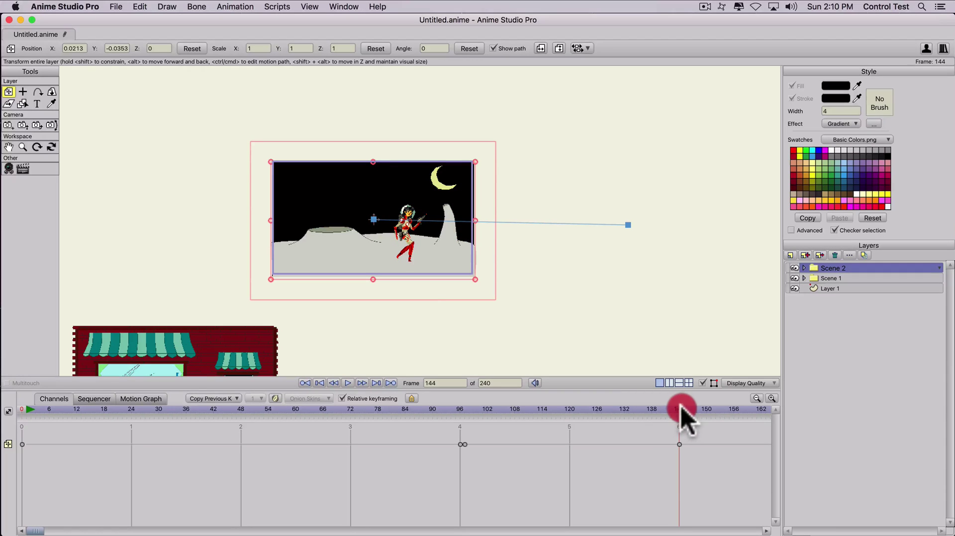
pyautogui.moveTo(680, 406); pyautogui.dragTo(681, 405)
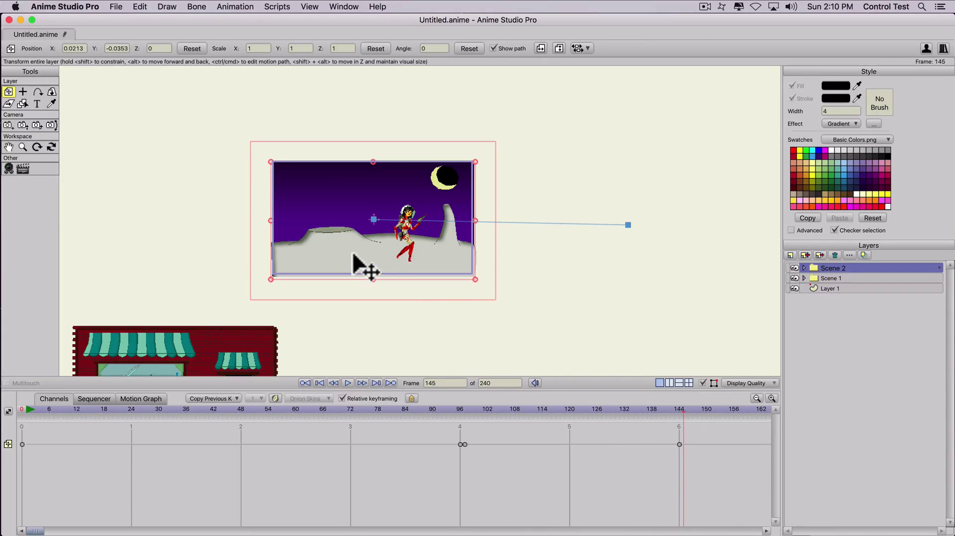
pyautogui.moveTo(327, 240); pyautogui.dragTo(596, 235)
pyautogui.moveTo(616, 150)
pyautogui.mouseDown()
pyautogui.moveTo(622, 96)
pyautogui.moveTo(667, 133)
pyautogui.moveTo(624, 151)
pyautogui.mouseUp()
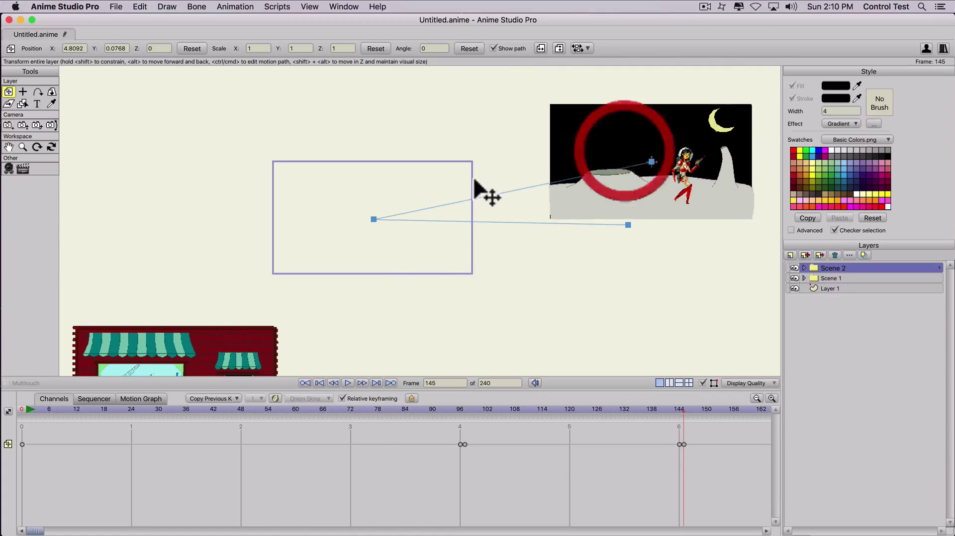
# Key Scene 1 at frame 144 and move the storefront to the canvas centre at frame 145.
pyautogui.click(677, 406)
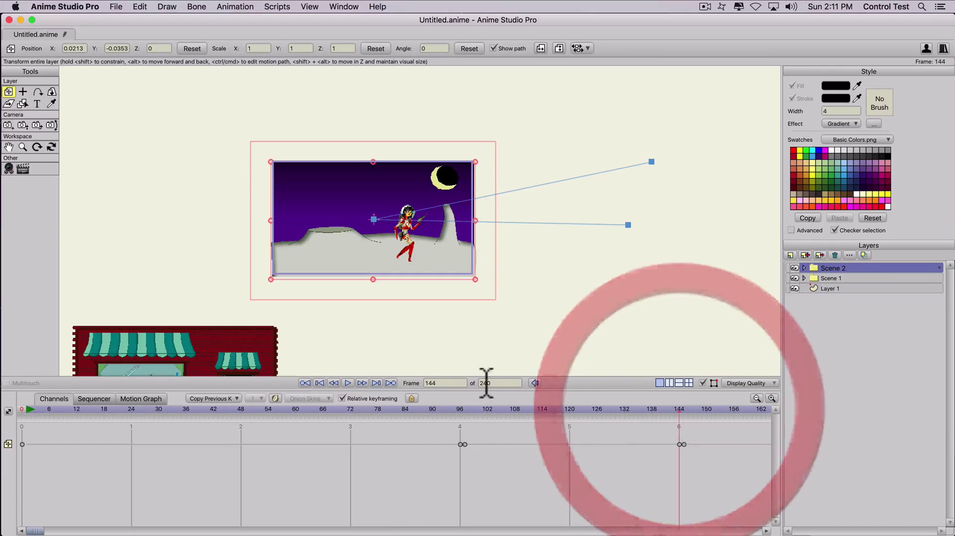
pyautogui.click(828, 278)
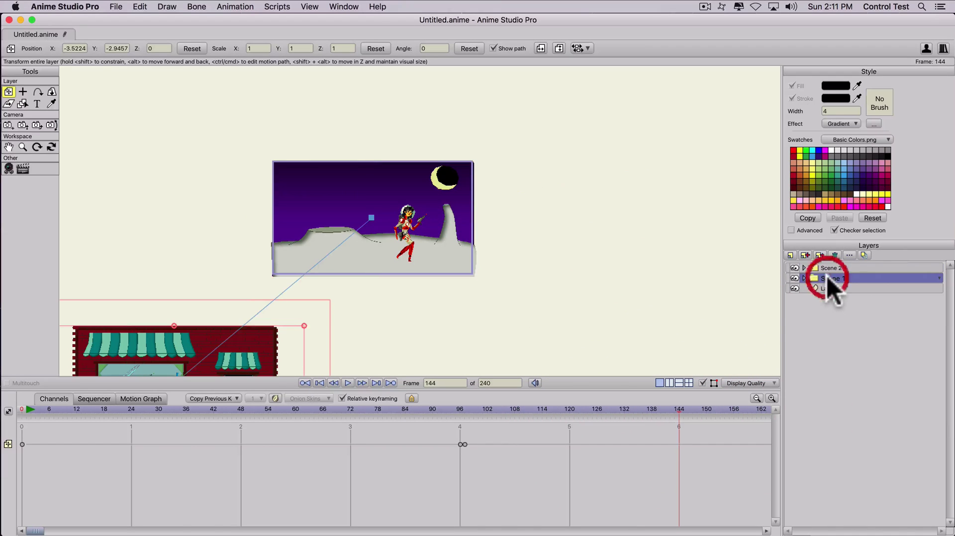
pyautogui.click(181, 349)
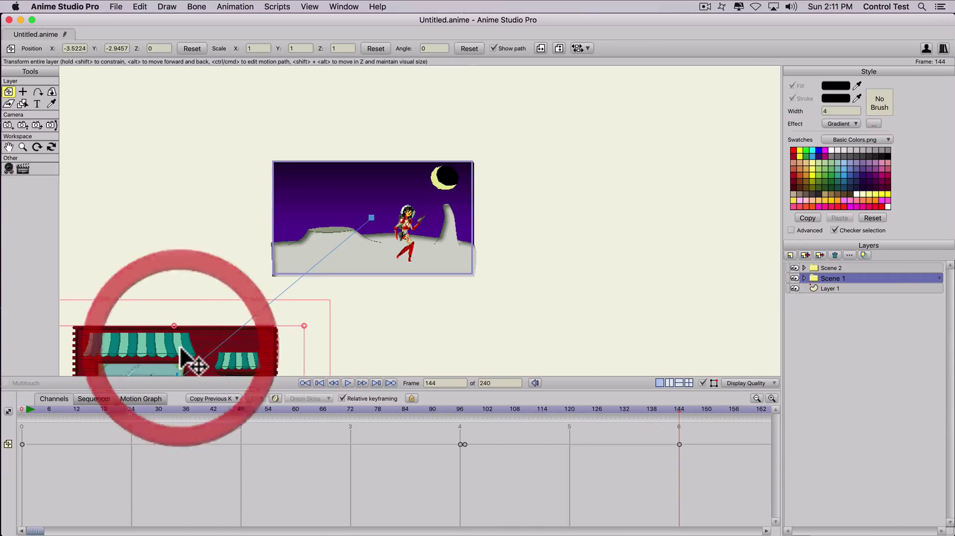
pyautogui.click(679, 409)
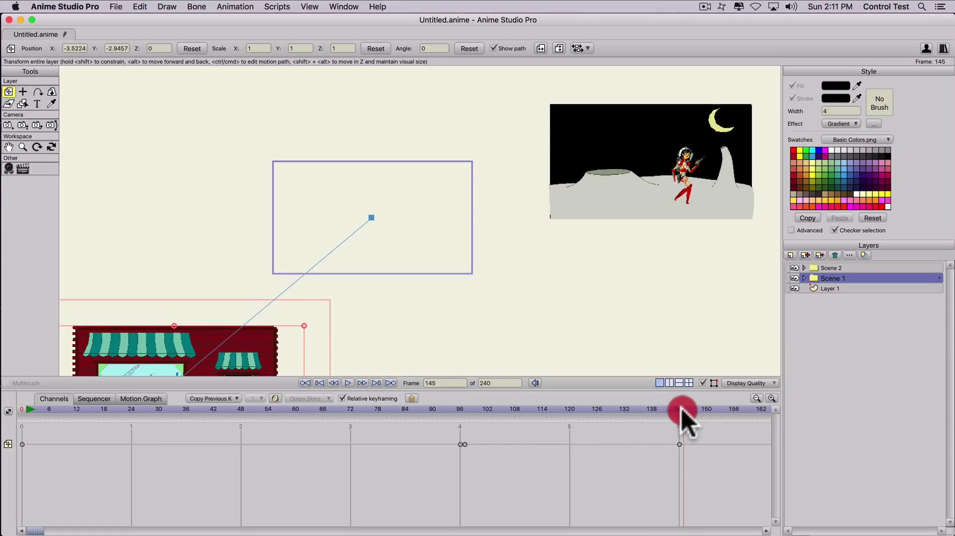
pyautogui.moveTo(172, 358); pyautogui.dragTo(368, 191)
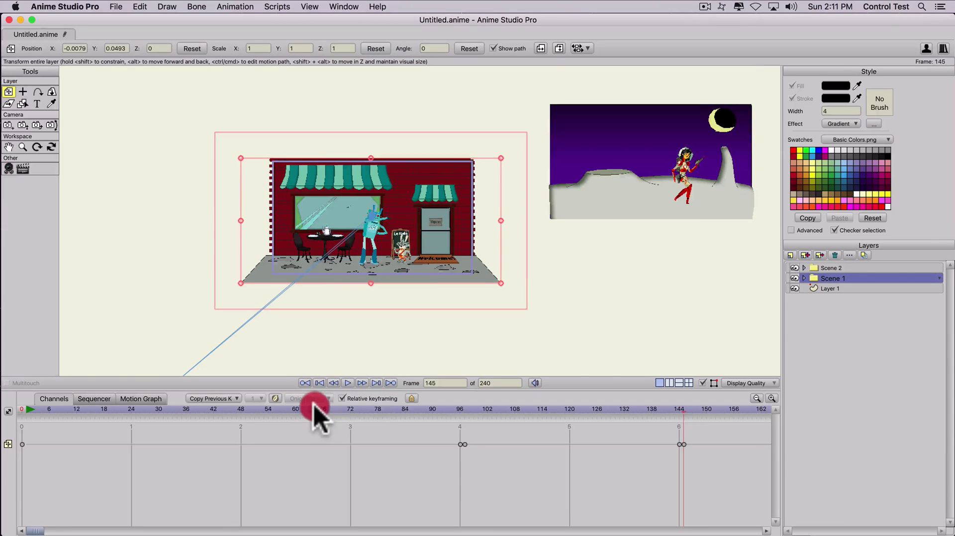
# Preview the swap, then delete the frame-144 keyframes.
pyautogui.moveTo(313, 406); pyautogui.dragTo(551, 404)
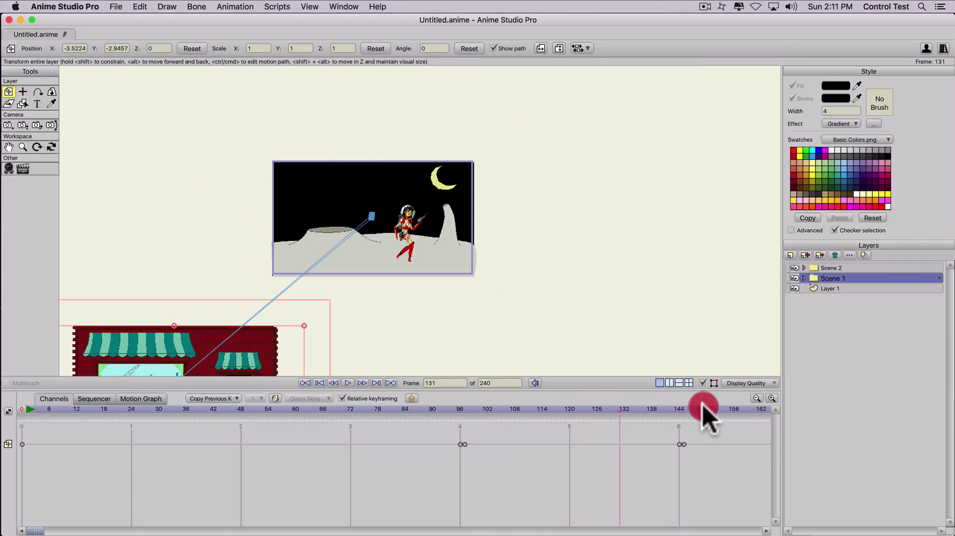
pyautogui.moveTo(702, 405); pyautogui.dragTo(634, 408)
pyautogui.moveTo(428, 405); pyautogui.dragTo(589, 415)
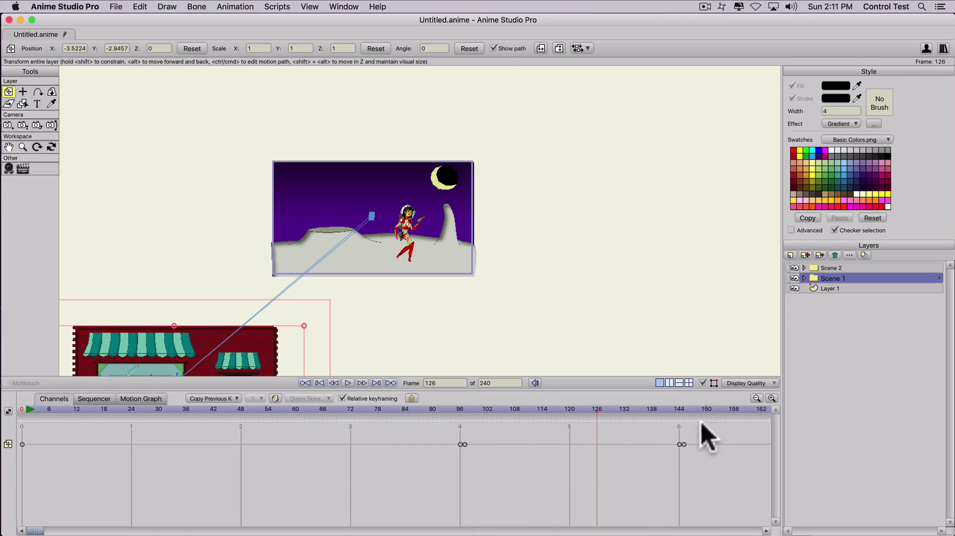
pyautogui.moveTo(692, 441); pyautogui.dragTo(580, 476)
pyautogui.press('BackSpace')
# Copy Scene 1's keyframe pair at frame 96.
pyautogui.moveTo(455, 407)
pyautogui.mouseDown()
pyautogui.moveTo(474, 407)
pyautogui.moveTo(435, 403)
pyautogui.moveTo(466, 398)
pyautogui.mouseUp()
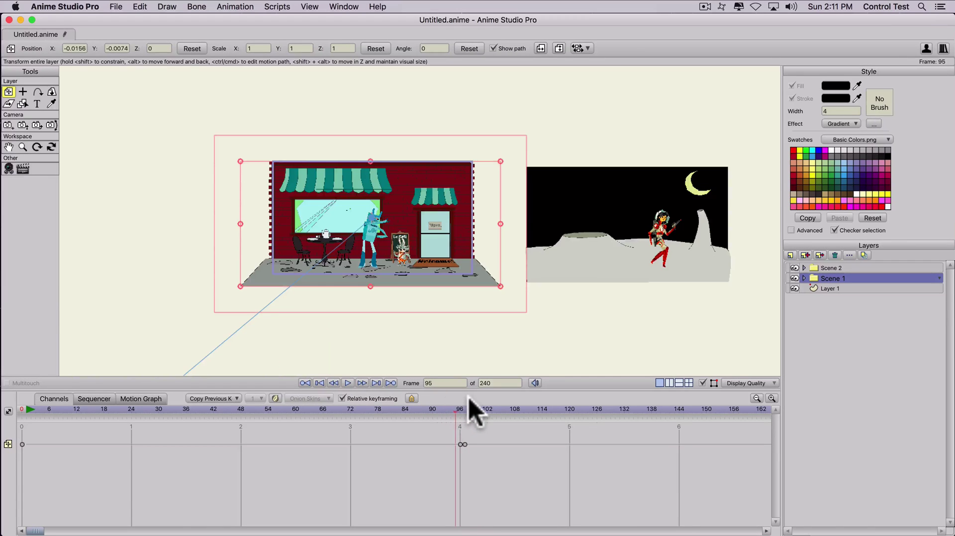
pyautogui.click(469, 398)
pyautogui.click(446, 452)
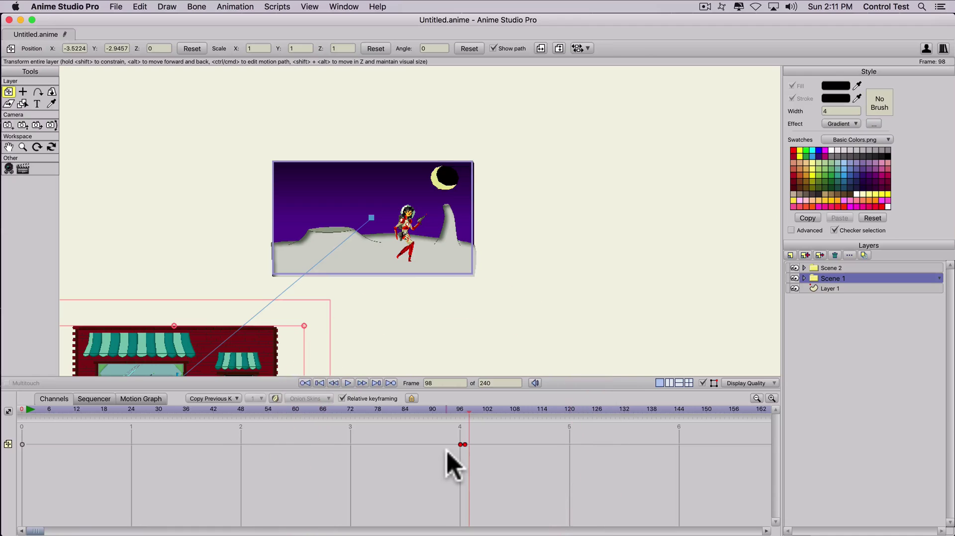
pyautogui.press('super')
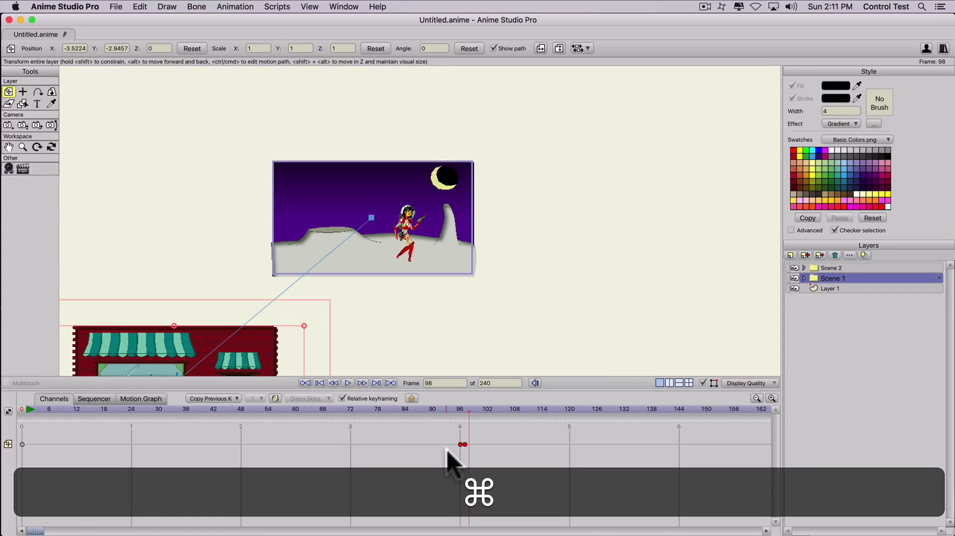
pyautogui.press('super+c')
# Paste the copied keyframes at frame 144 and deselect them.
pyautogui.keyDown('super'); pyautogui.click(679, 408); pyautogui.keyUp('super')
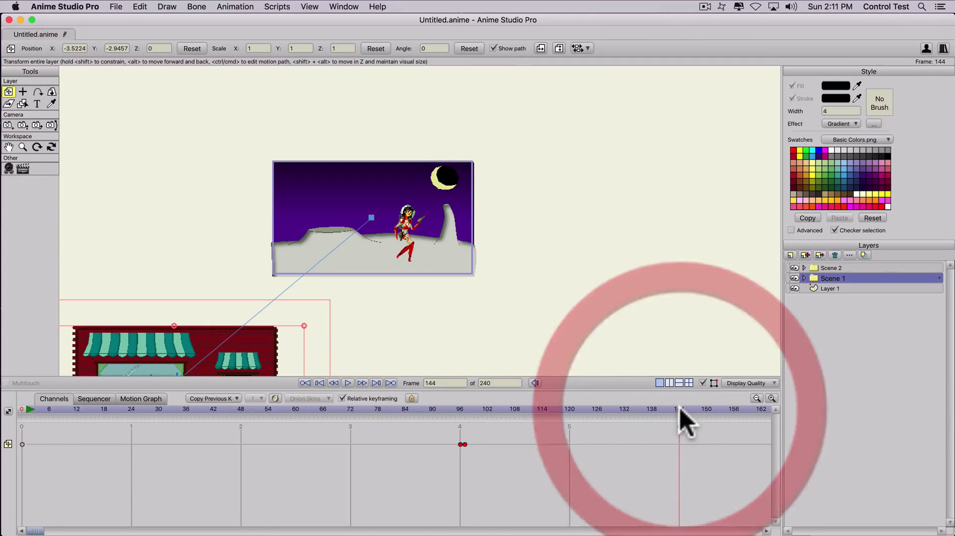
pyautogui.press('super+v')
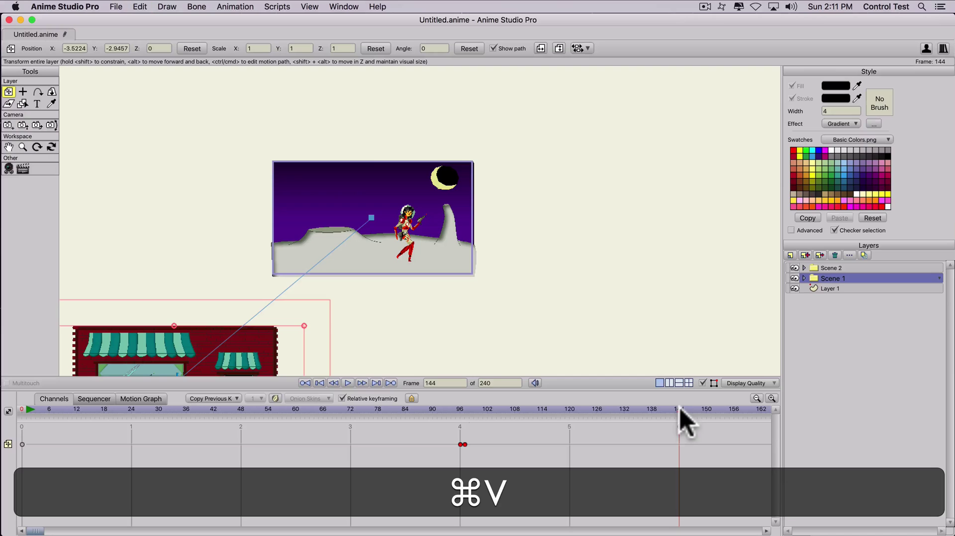
pyautogui.click(686, 446)
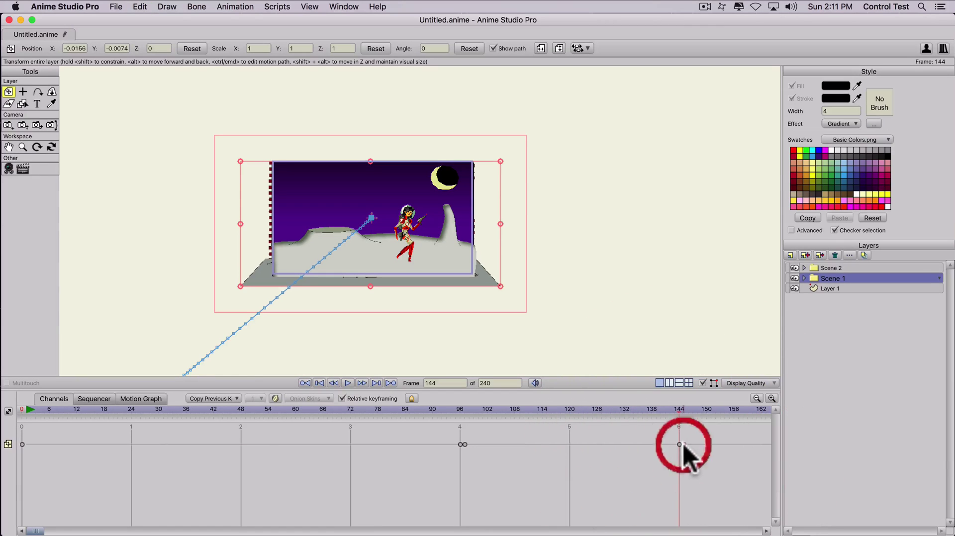
pyautogui.moveTo(684, 443); pyautogui.dragTo(677, 442)
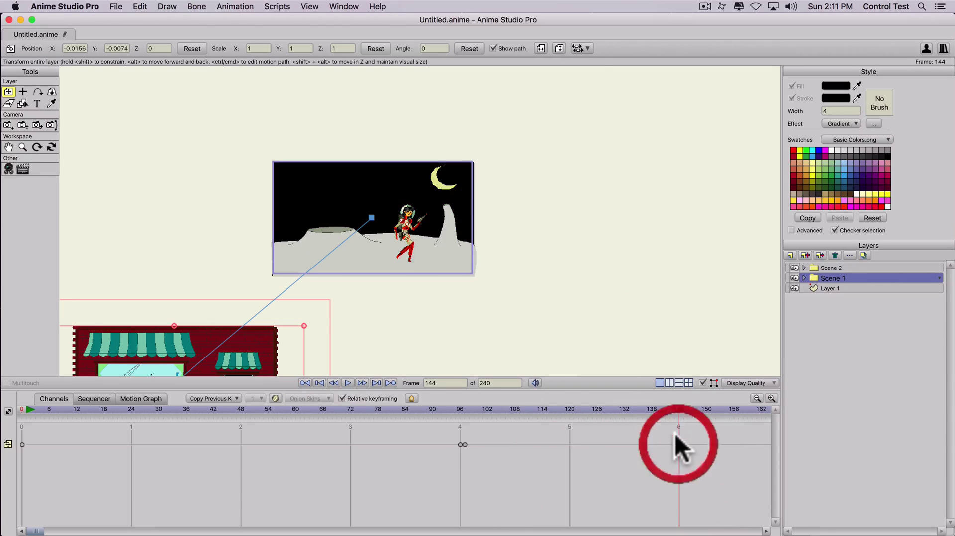
# Select Scene 2 and delete its old frame-144 keyframe.
pyautogui.click(831, 267)
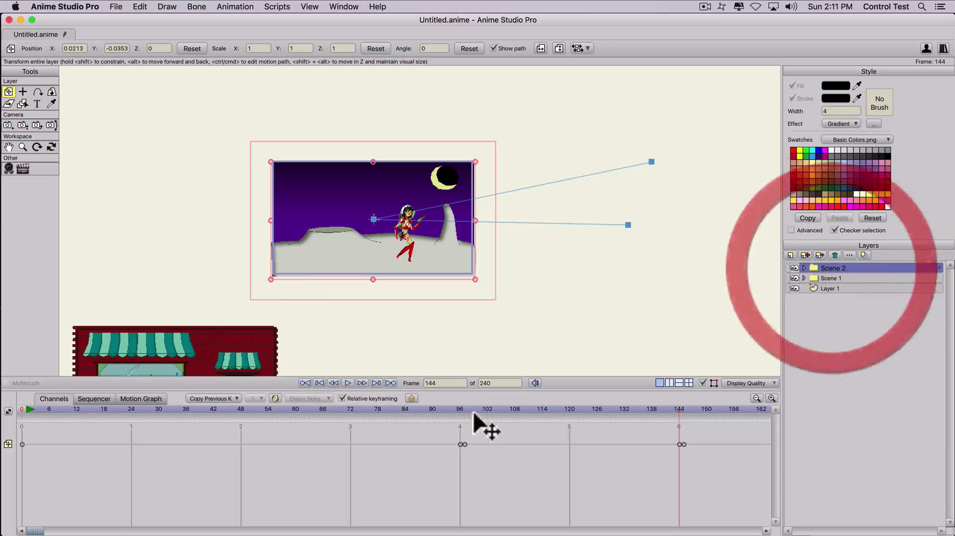
pyautogui.click(467, 444)
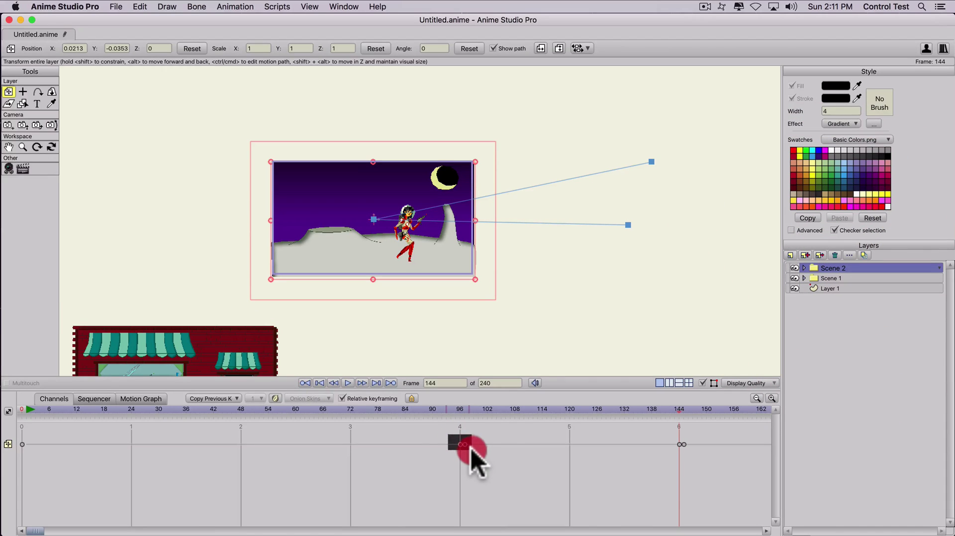
pyautogui.press('super+c')
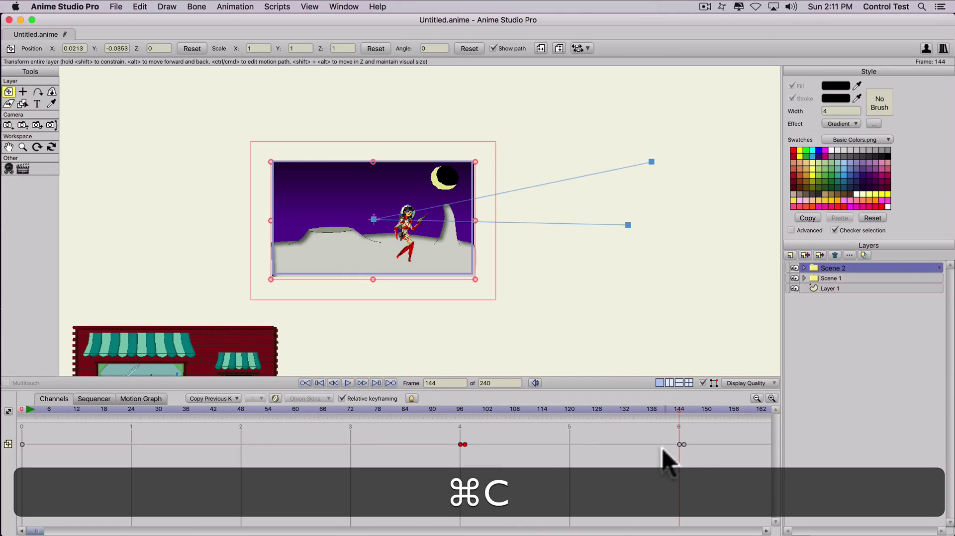
pyautogui.click(680, 445)
pyautogui.press('BackSpace')
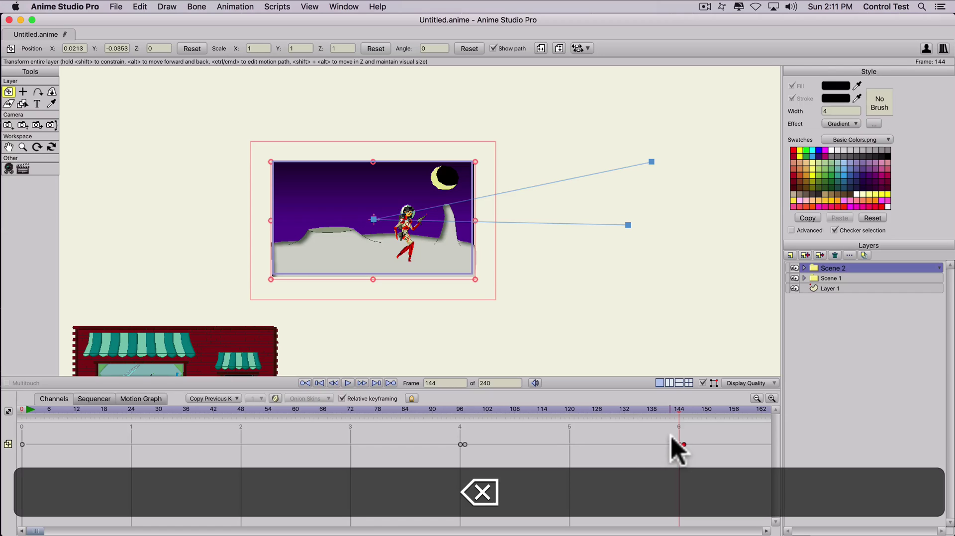
# Copy Scene 2's frame-96 keyframes and paste them at frame 144.
pyautogui.click(462, 444)
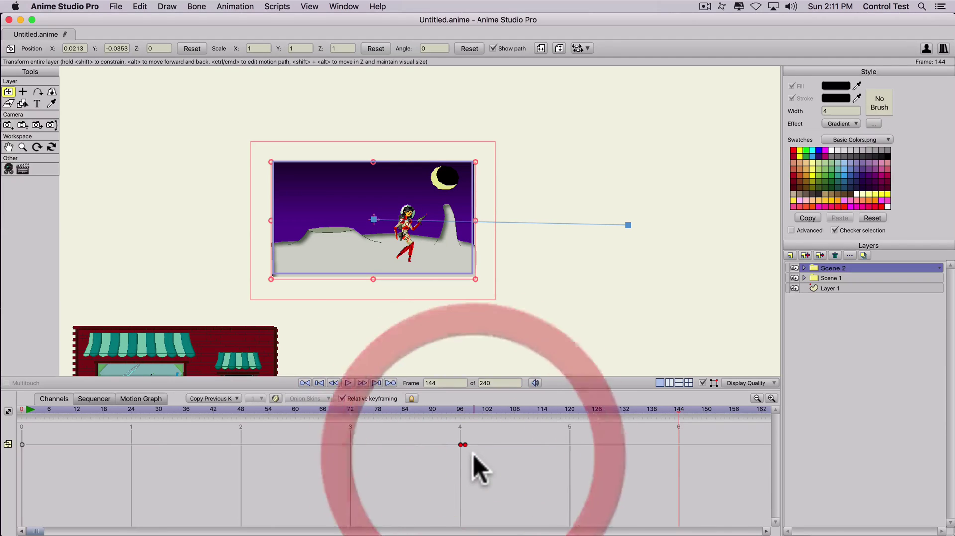
pyautogui.press('super+c')
pyautogui.click(676, 408)
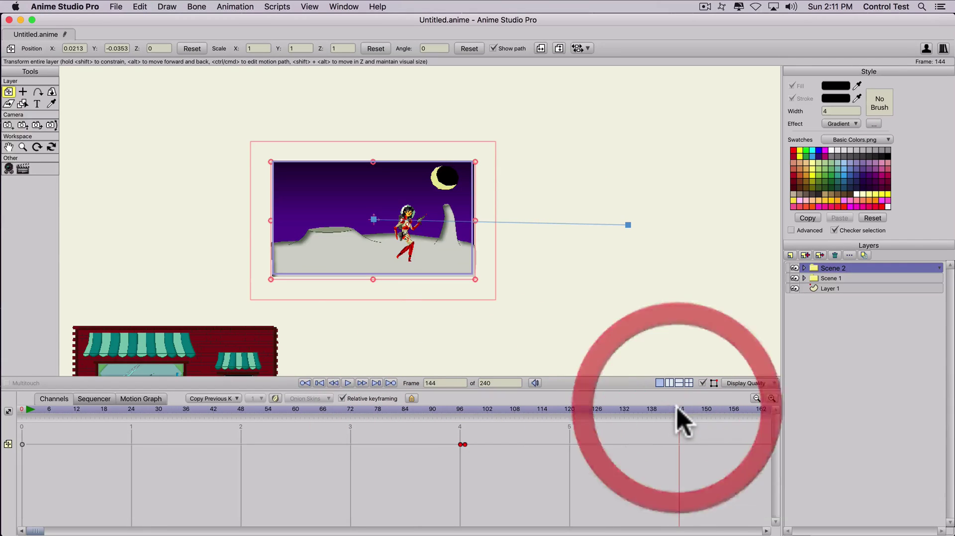
pyautogui.press('super+v')
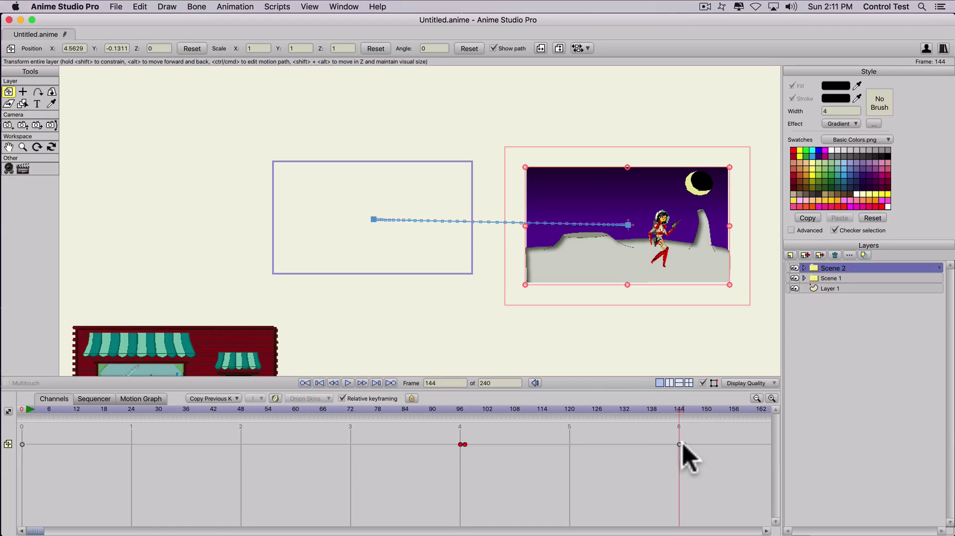
# Check the pasted keyframe and preview the animation from frame 96 to 147.
pyautogui.click(679, 443)
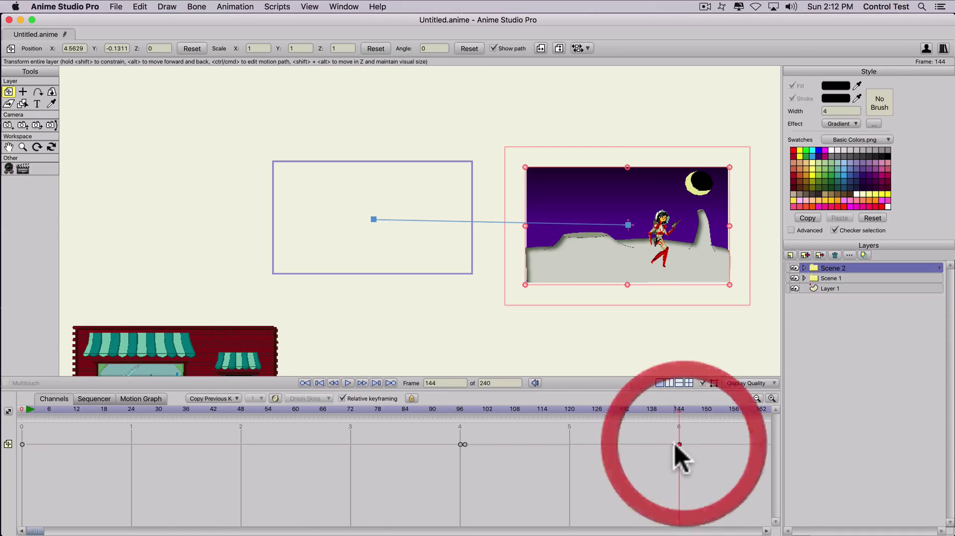
pyautogui.click(677, 443)
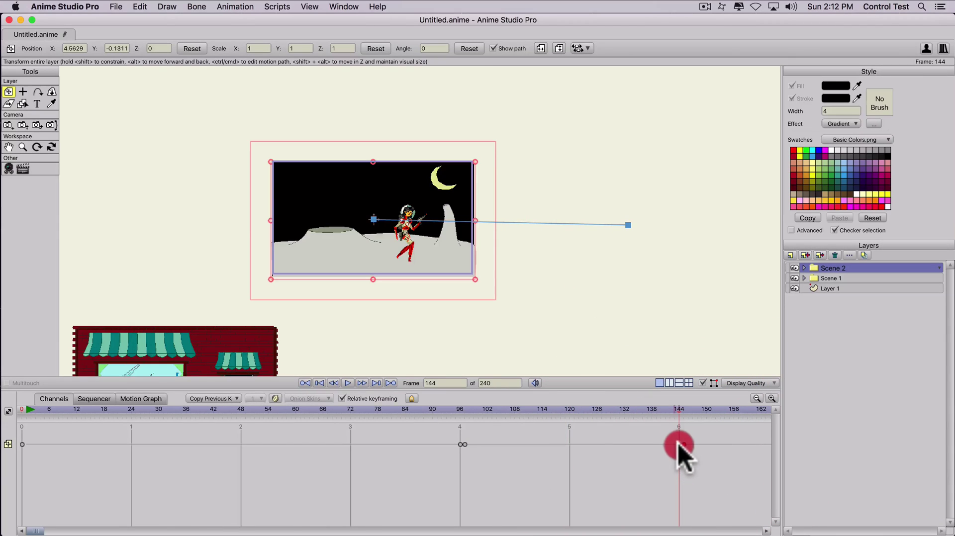
pyautogui.click(458, 410)
pyautogui.moveTo(496, 409); pyautogui.dragTo(691, 411)
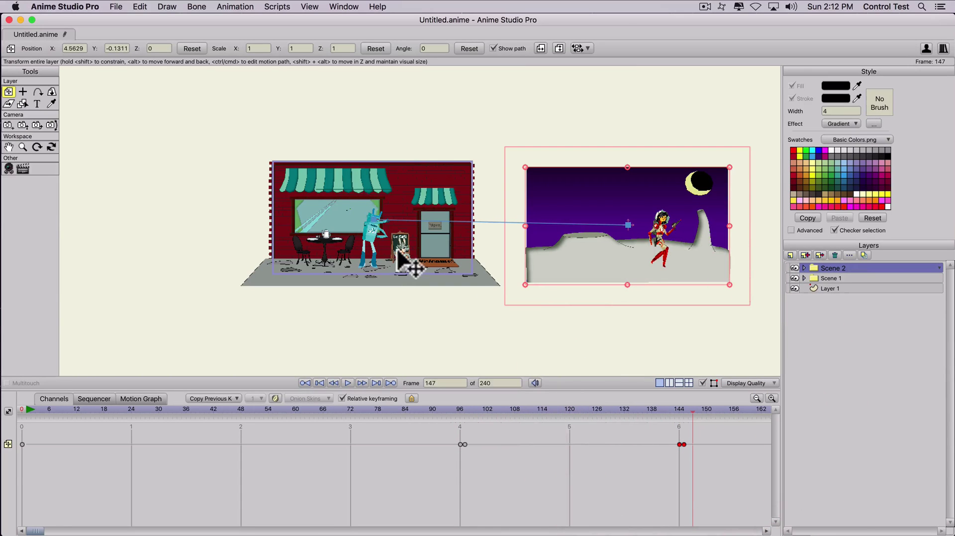
pyautogui.scroll(3, 401, 260)
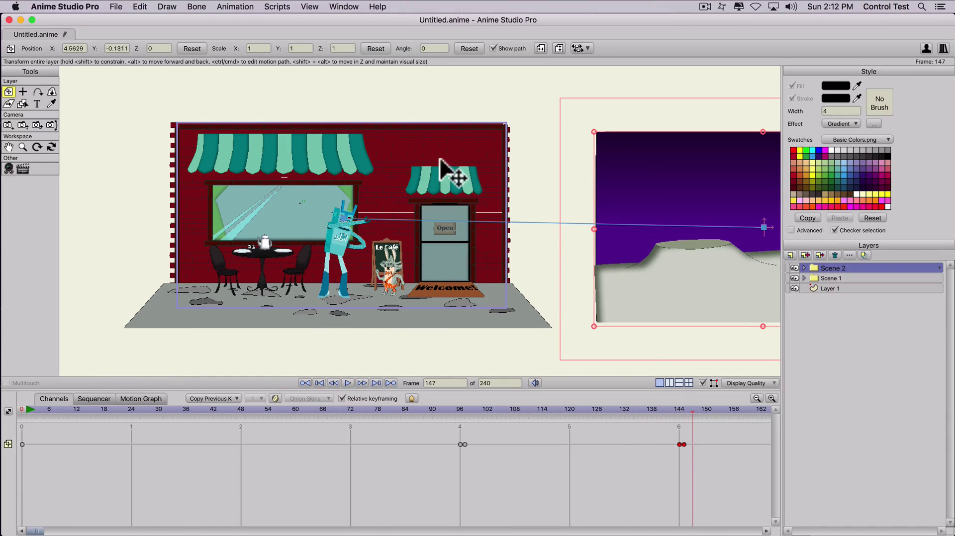
pyautogui.moveTo(669, 409); pyautogui.dragTo(638, 409)
pyautogui.click(714, 414)
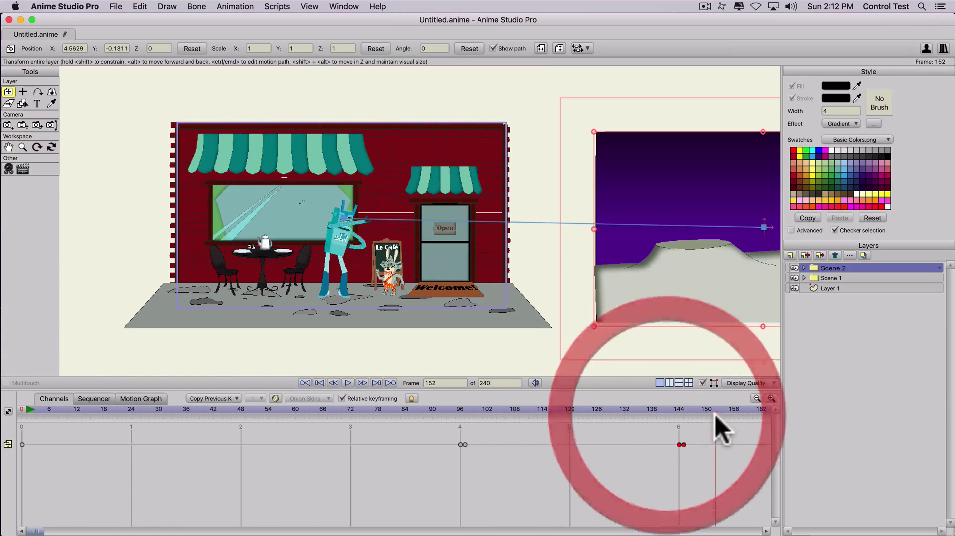